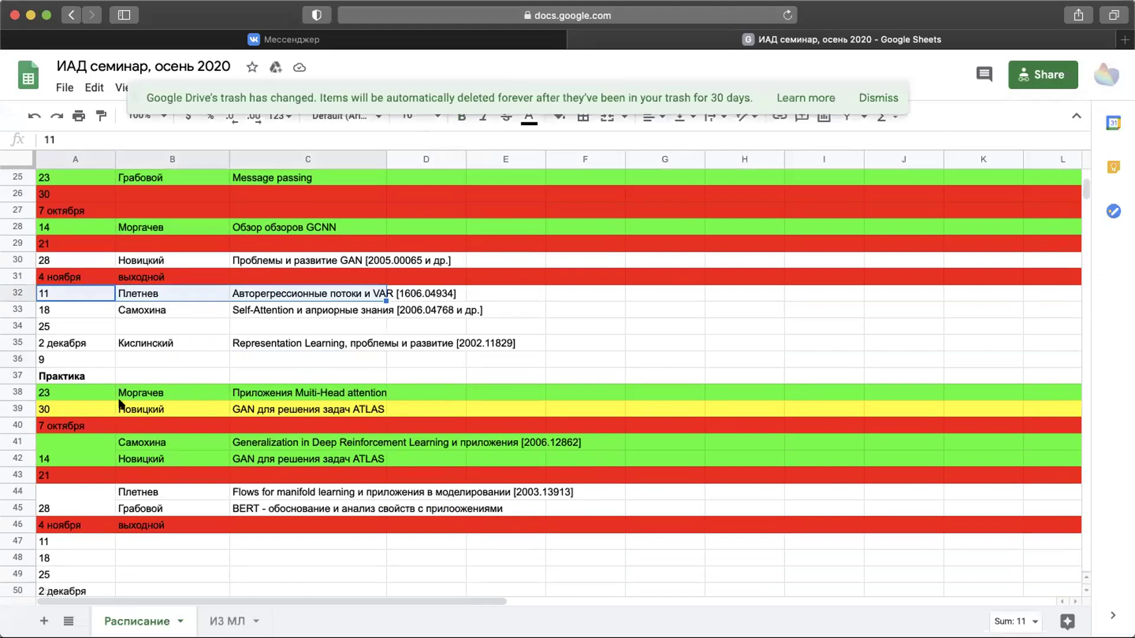
# Step: Examine the theory talks for 11 and 18 November and the practice talks for 14 and 28 October in the schedule
pyautogui.moveTo(67, 307)
pyautogui.mouseDown()
pyautogui.moveTo(226, 310)
pyautogui.moveTo(75, 313)
pyautogui.mouseUp()
pyautogui.click(226, 310)
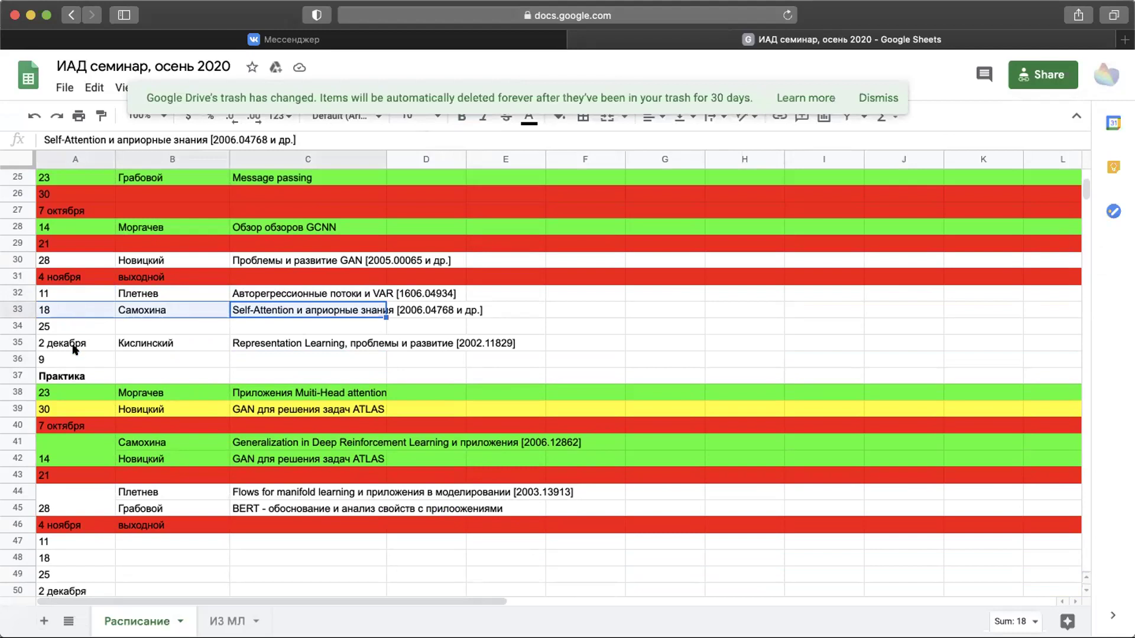
pyautogui.scroll(1, 75, 349)
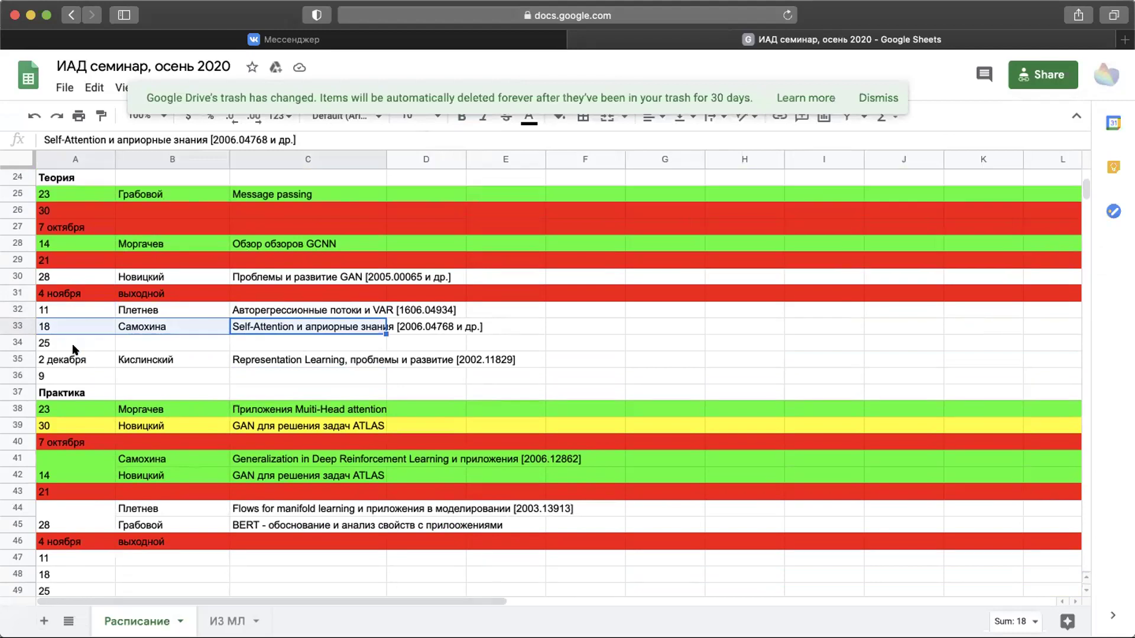
pyautogui.scroll(-1, 75, 349)
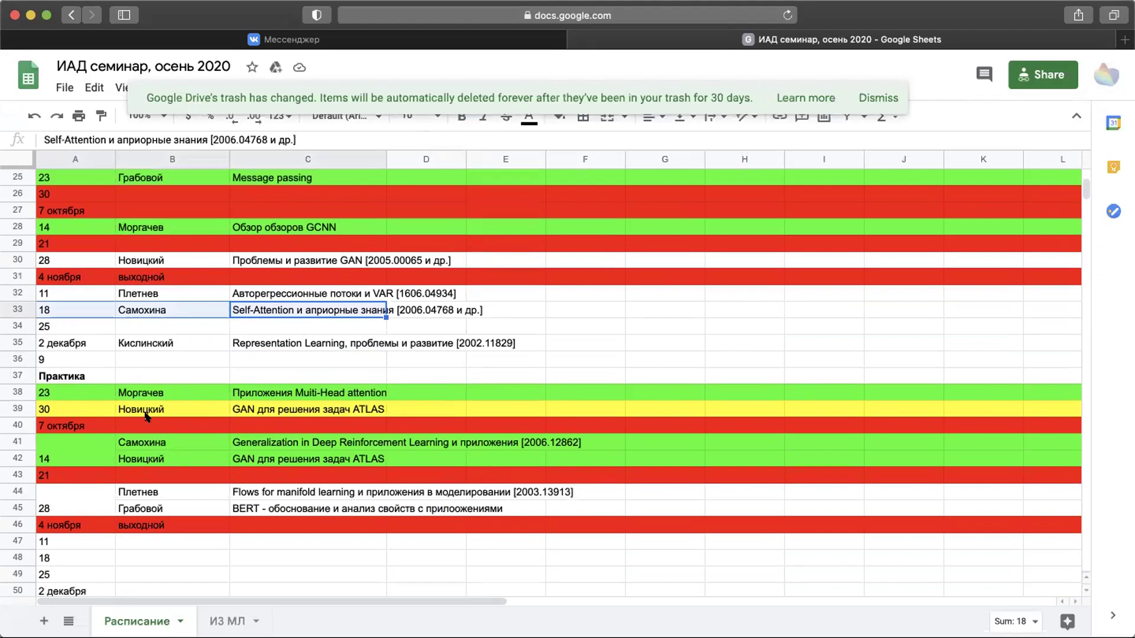
pyautogui.click(105, 455)
pyautogui.moveTo(347, 467); pyautogui.dragTo(90, 461)
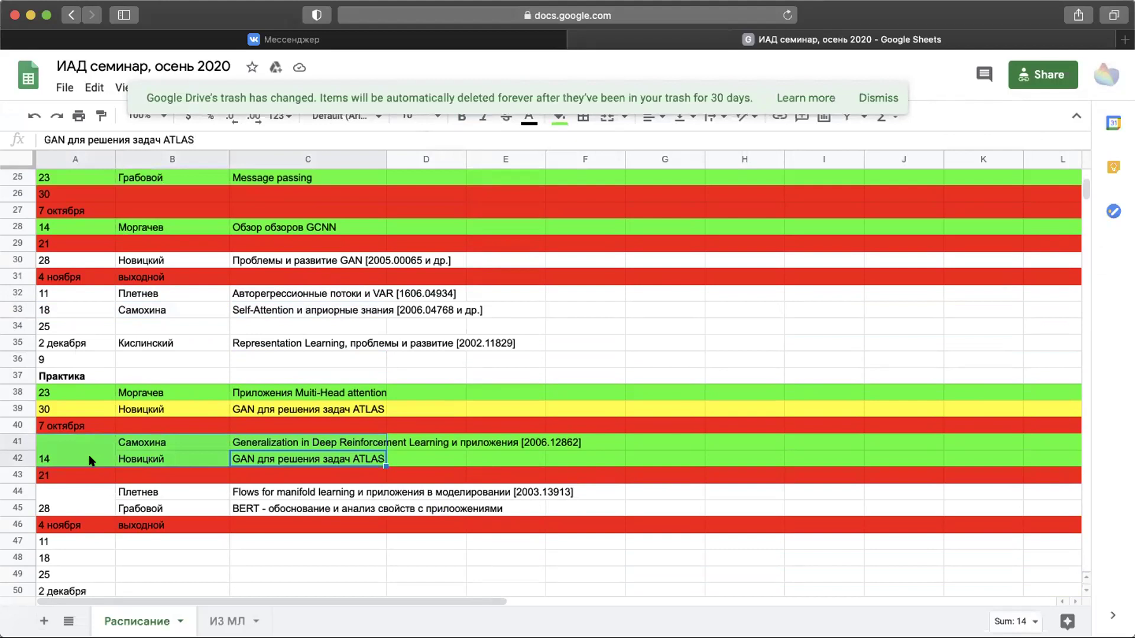
pyautogui.click(92, 461)
pyautogui.scroll(1, 243, 426)
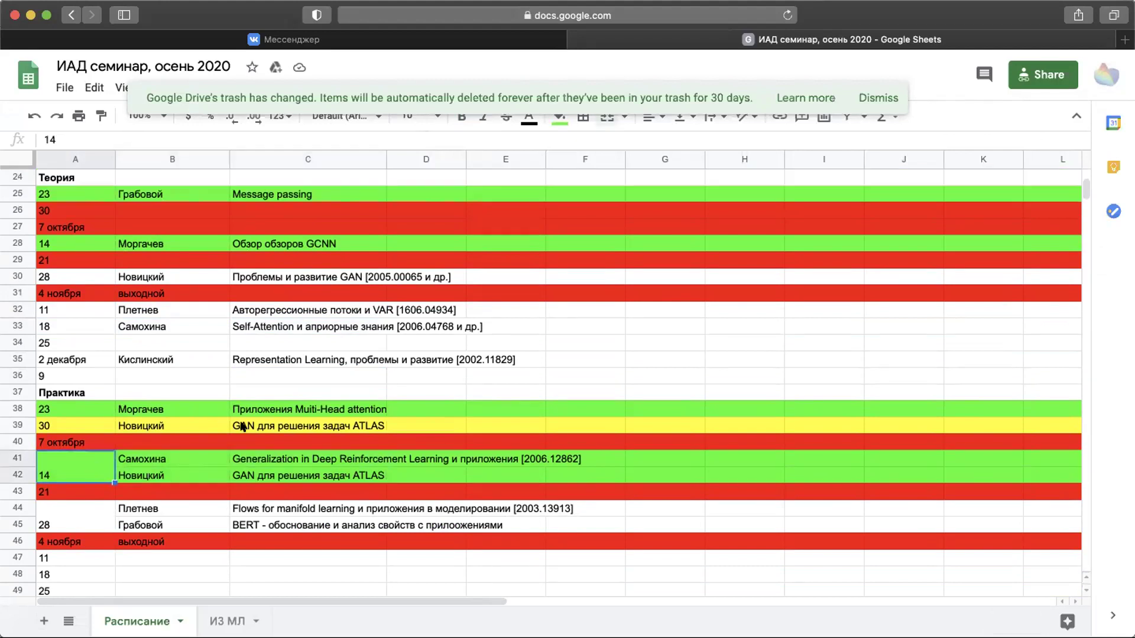
pyautogui.moveTo(78, 508); pyautogui.dragTo(281, 513)
# Step: Open machinelearning.ru in a new browser tab
pyautogui.click(747, 10)
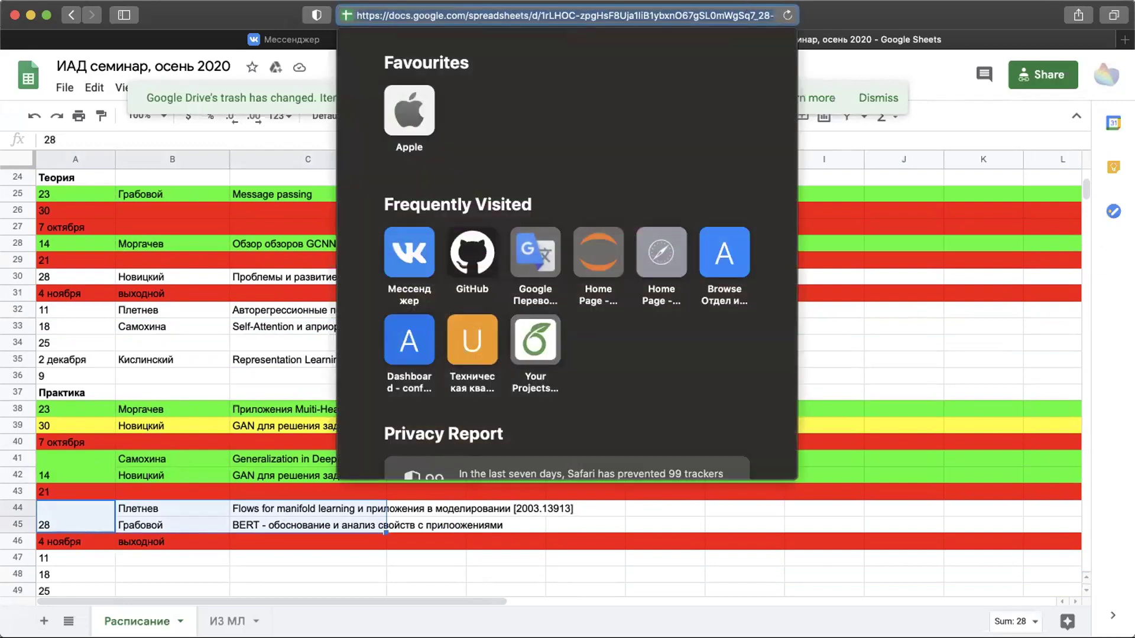
pyautogui.press('Escape')
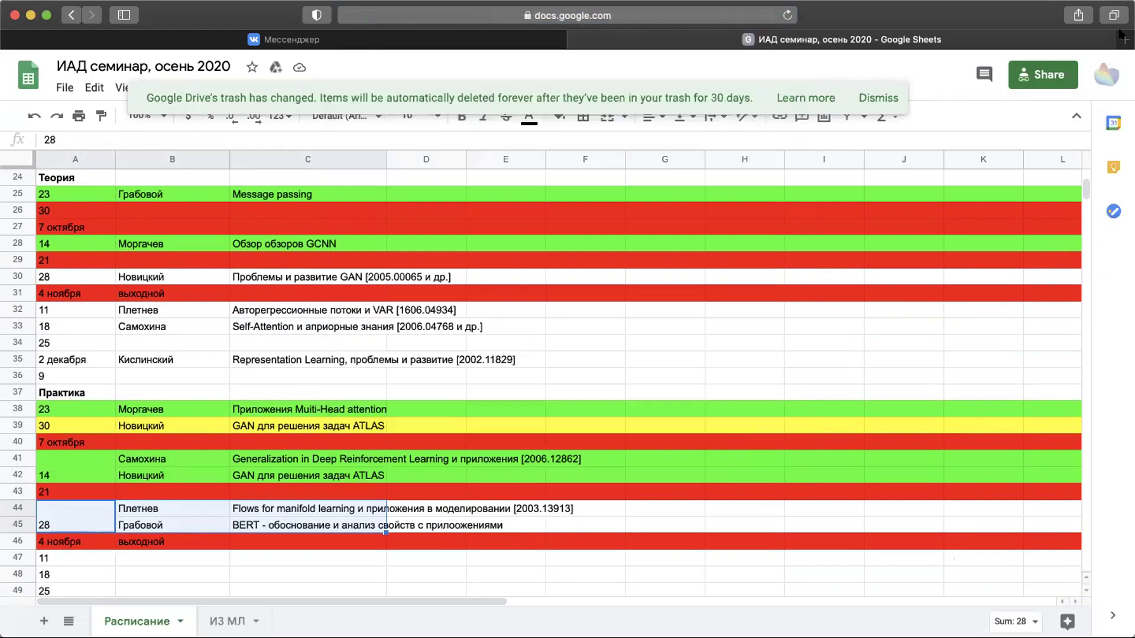
pyautogui.click(1123, 39)
pyautogui.write('machinelearning.ru')
pyautogui.press('Return')
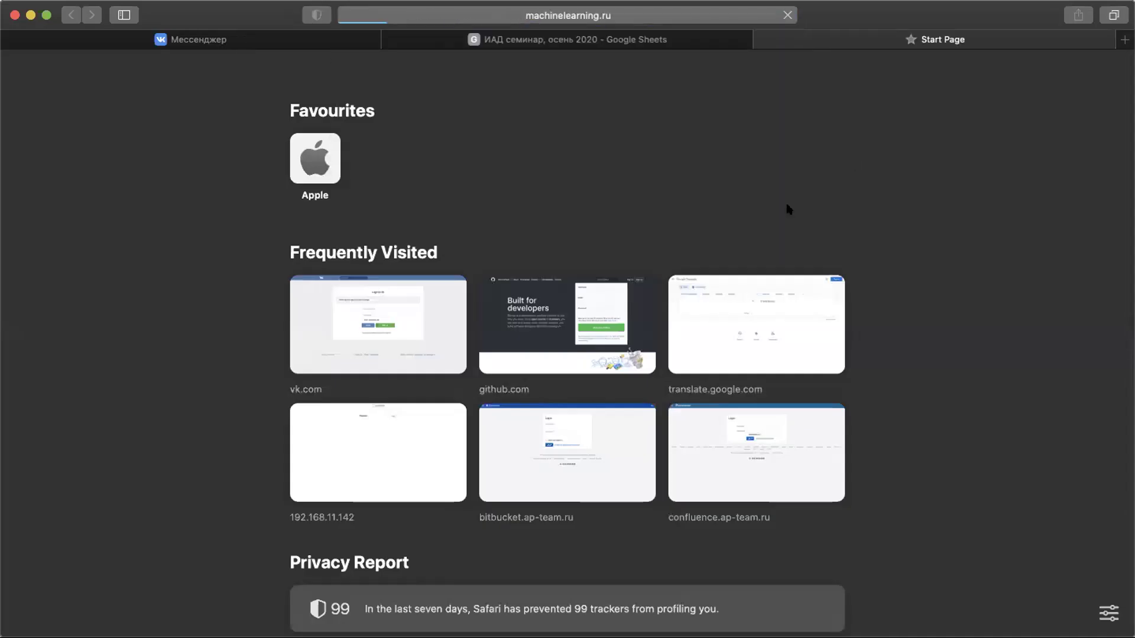
pyautogui.click(699, 41)
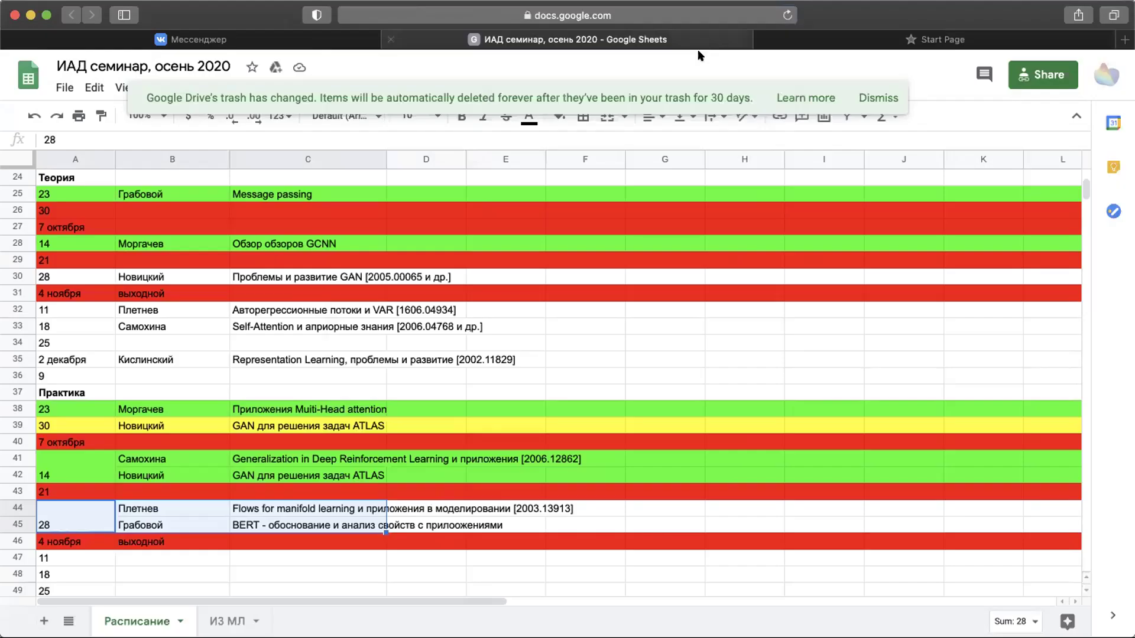
pyautogui.click(879, 41)
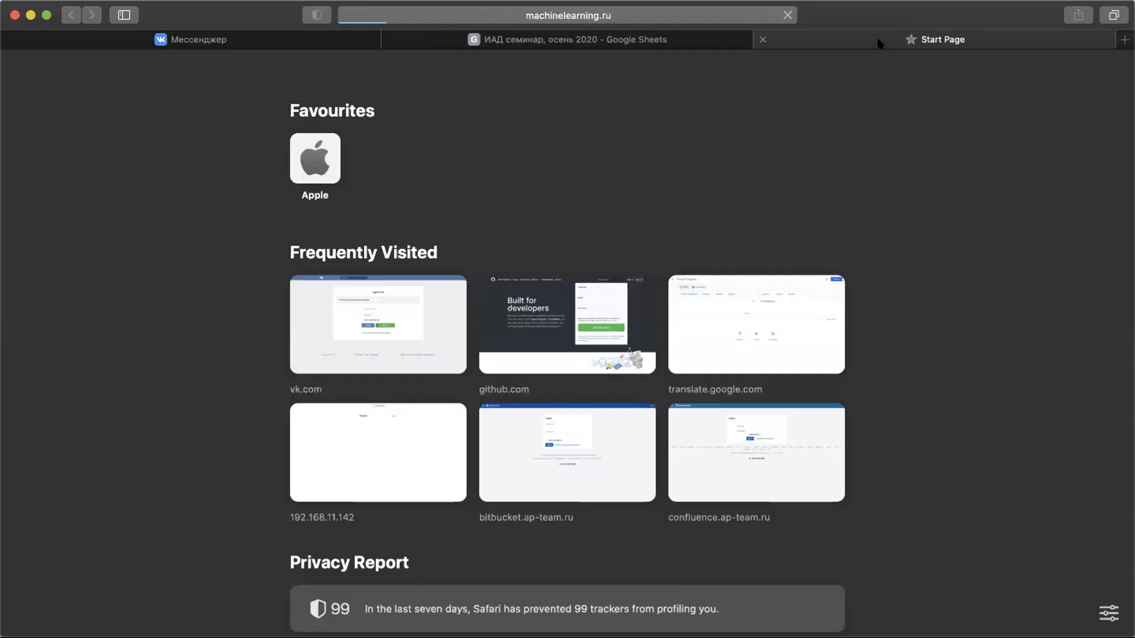
# Step: Back in the schedule spreadsheet, dismiss the Drive trash notice and fill practice rows 44 and 45 with green
pyautogui.click(738, 41)
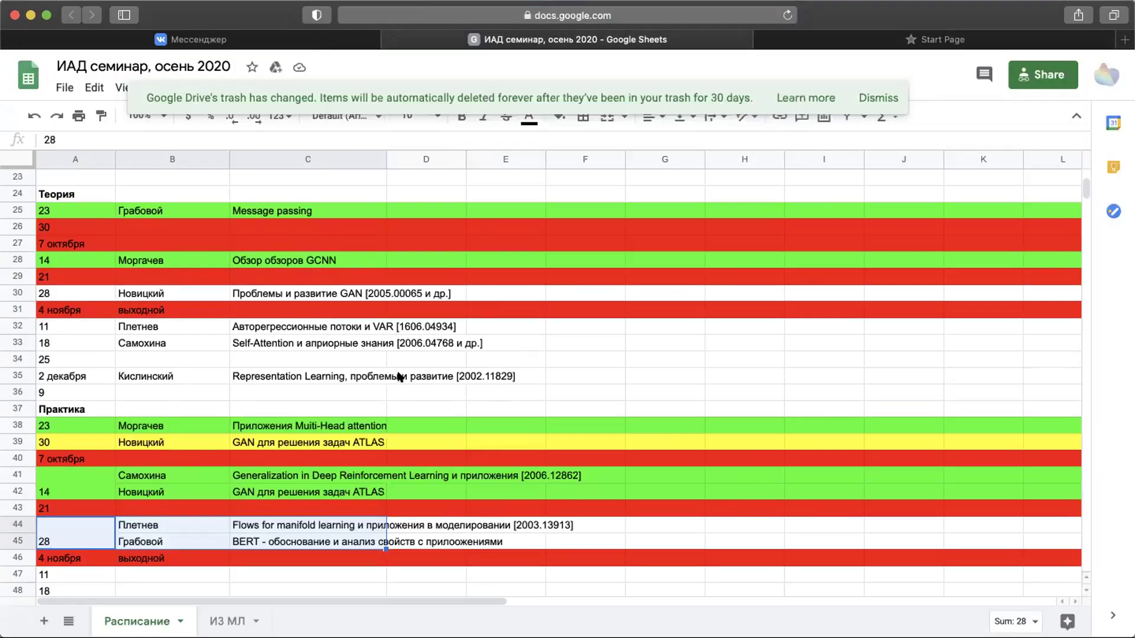
pyautogui.moveTo(110, 529); pyautogui.dragTo(424, 530)
pyautogui.click(12, 524)
pyautogui.moveTo(12, 523); pyautogui.dragTo(10, 522)
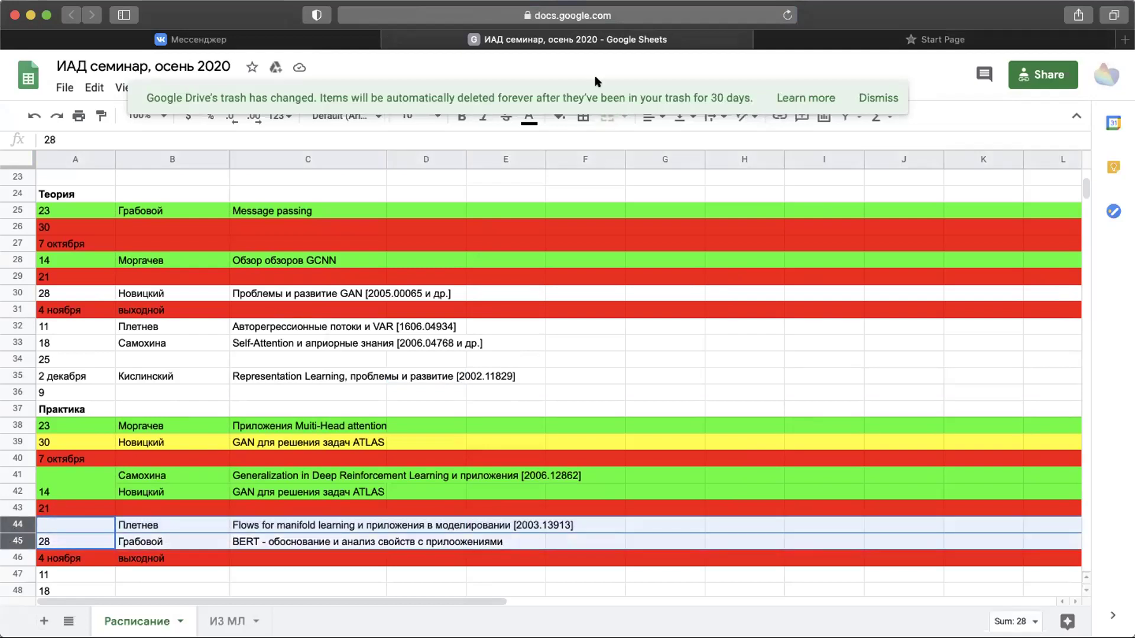
pyautogui.click(875, 97)
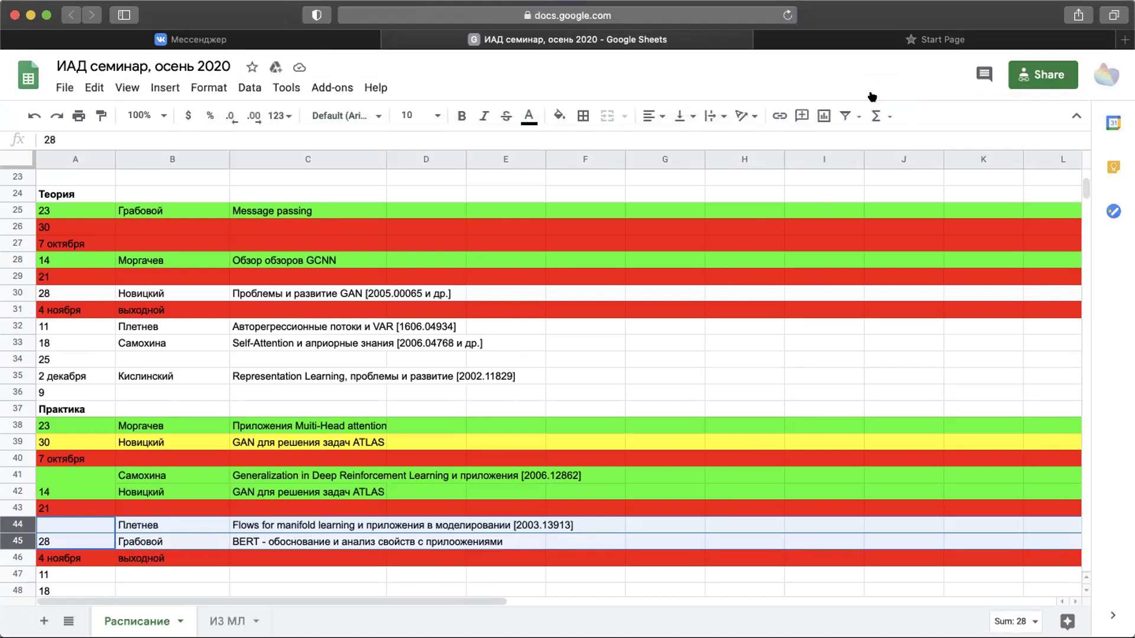
pyautogui.click(559, 115)
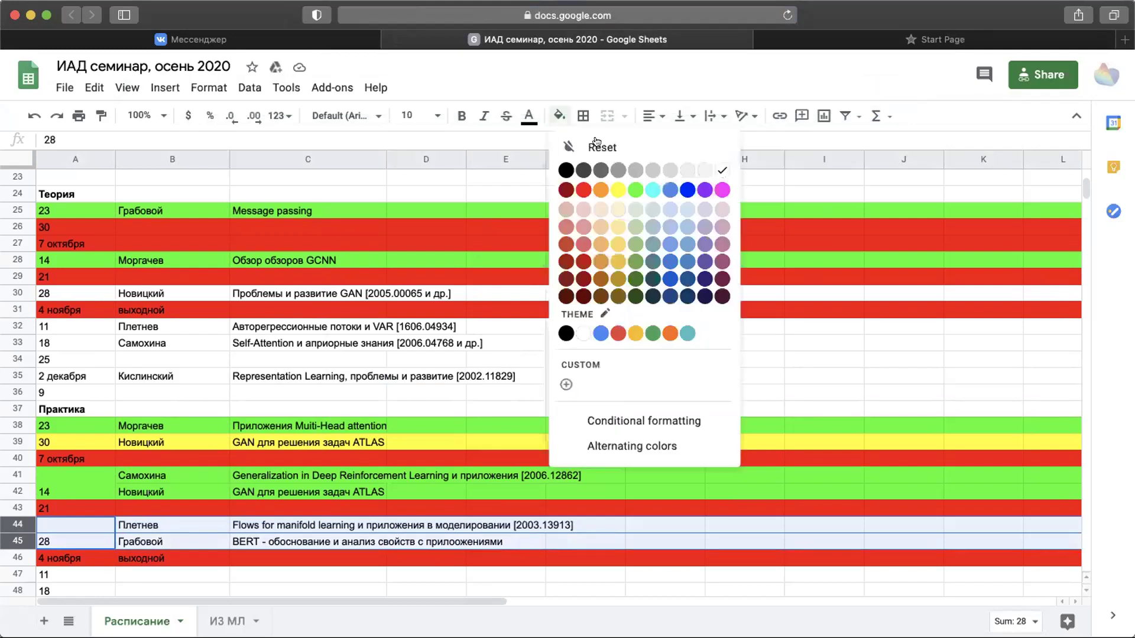
pyautogui.click(630, 188)
pyautogui.click(229, 345)
# Step: Fill theory rows 30 and 32, the talks for 28 and 11, with green
pyautogui.scroll(-1, 231, 346)
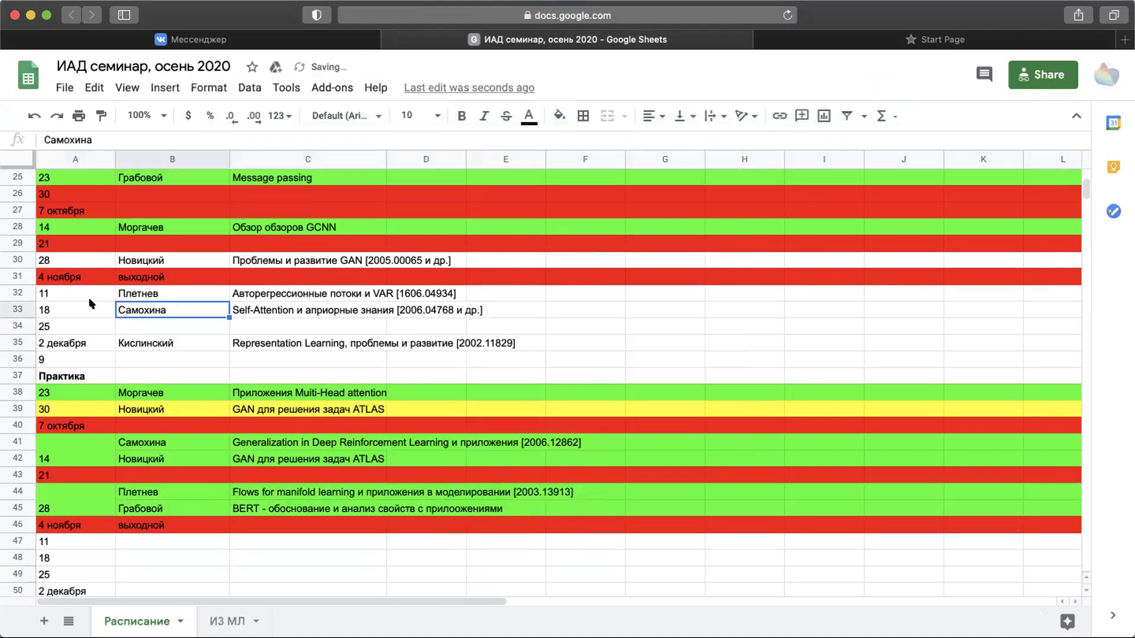
pyautogui.click(13, 292)
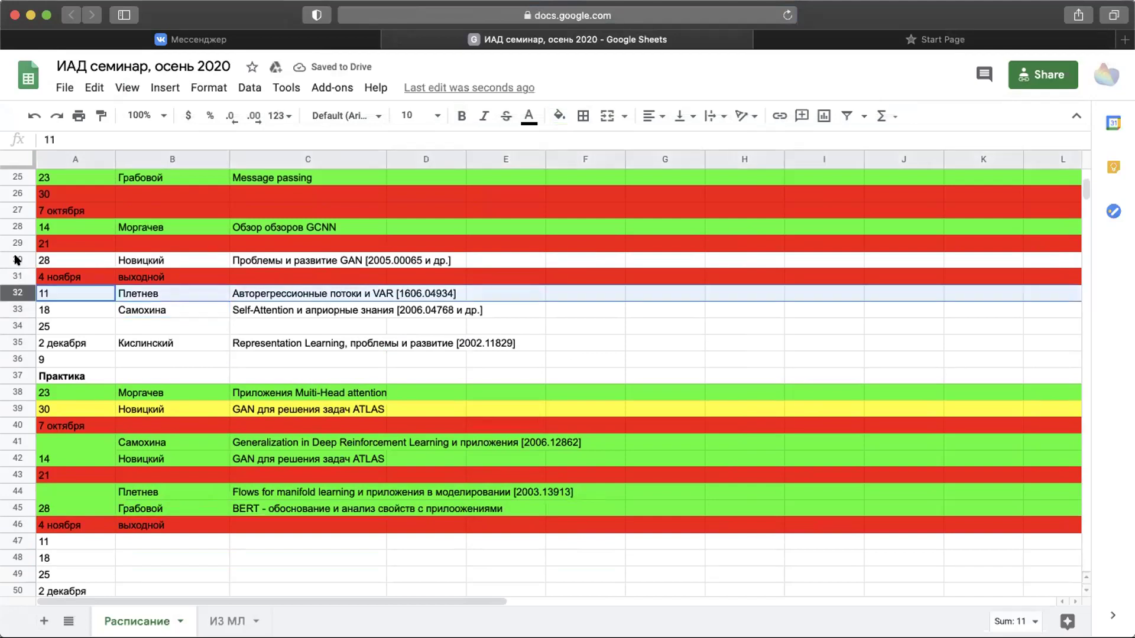
pyautogui.keyDown('super'); pyautogui.click(17, 260); pyautogui.keyUp('super')
pyautogui.click(560, 115)
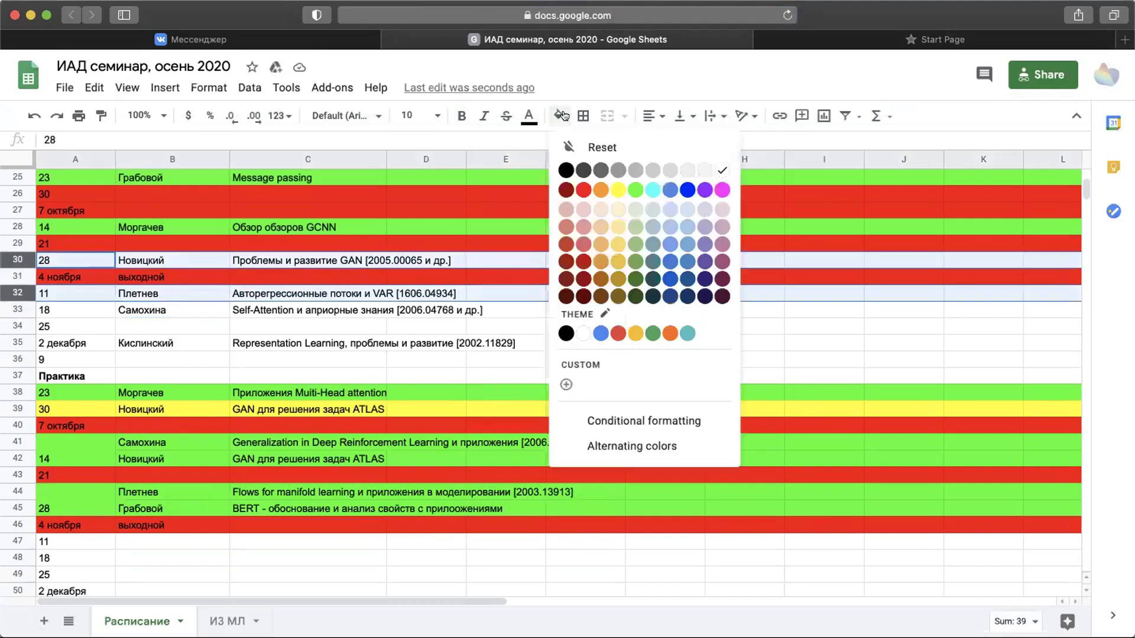
pyautogui.click(635, 190)
pyautogui.click(255, 326)
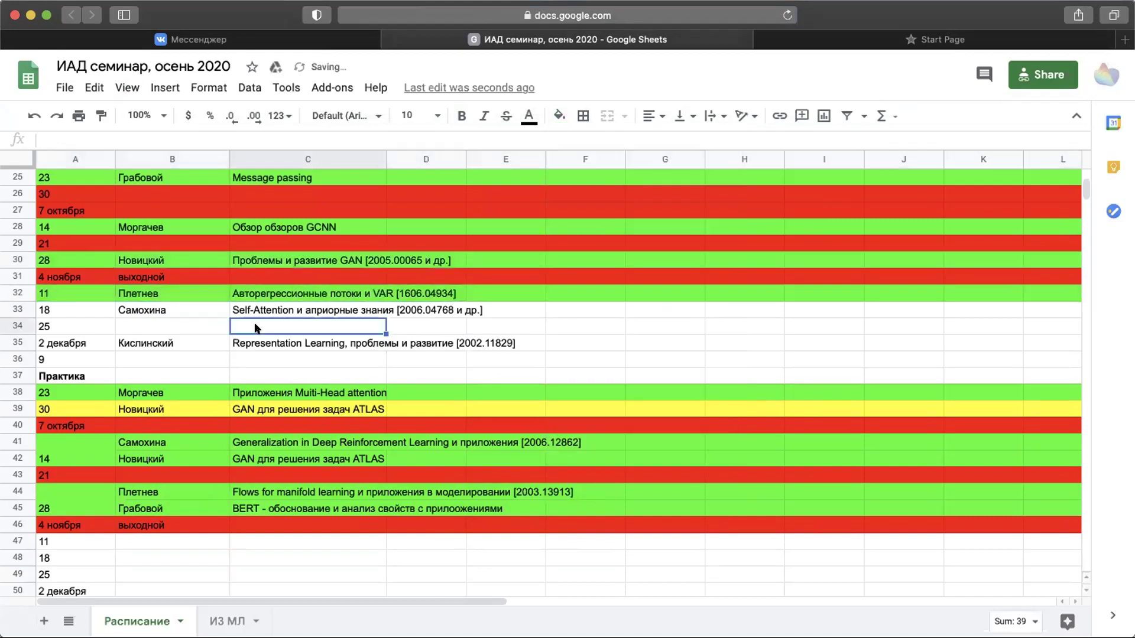
# Step: On machinelearning.ru, open the recently edited course page "Выбор моделей в машинном обучении" for Группа 574, осень 2020, and find its Расписание table
pyautogui.scroll(-2, 256, 326)
pyautogui.click(898, 40)
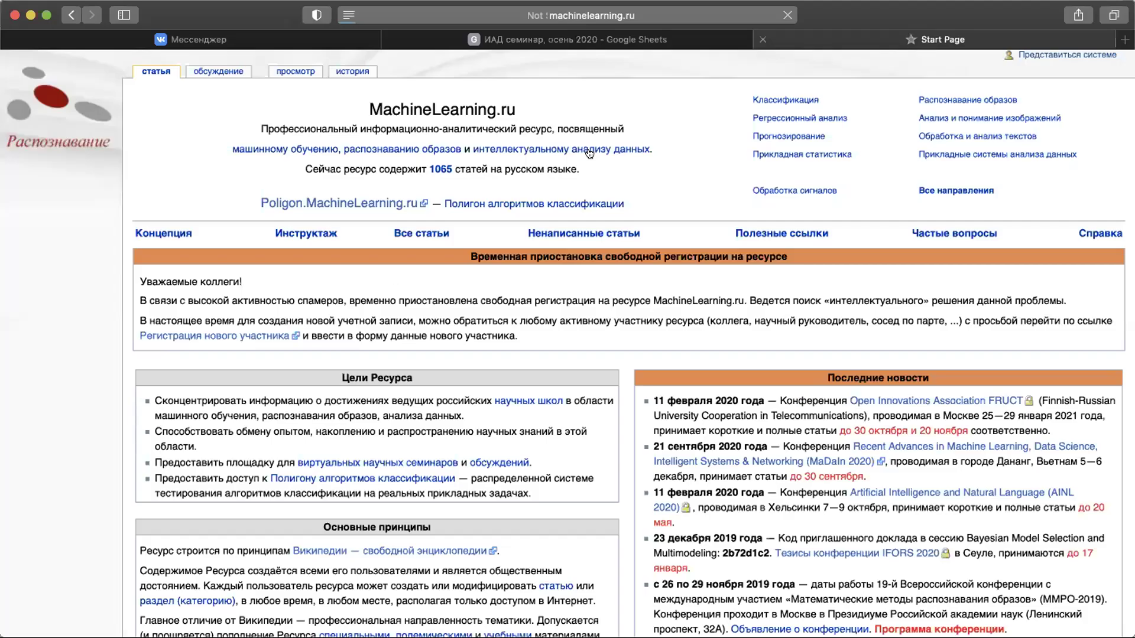
pyautogui.scroll(-3, 554, 300)
pyautogui.scroll(-10, 554, 300)
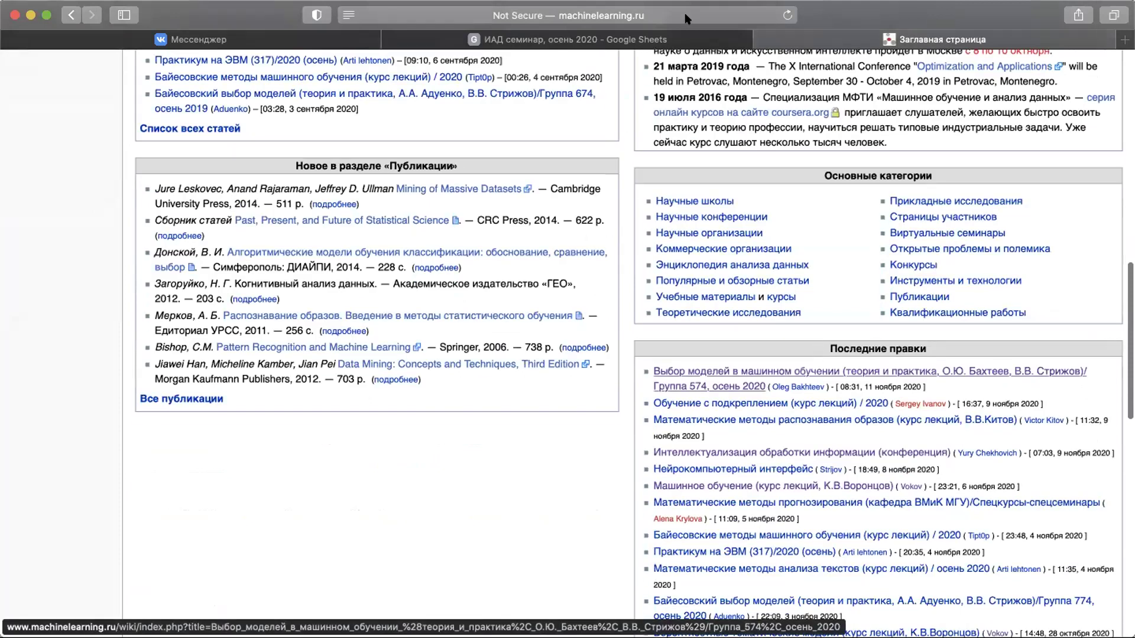
pyautogui.scroll(-15, 603, 214)
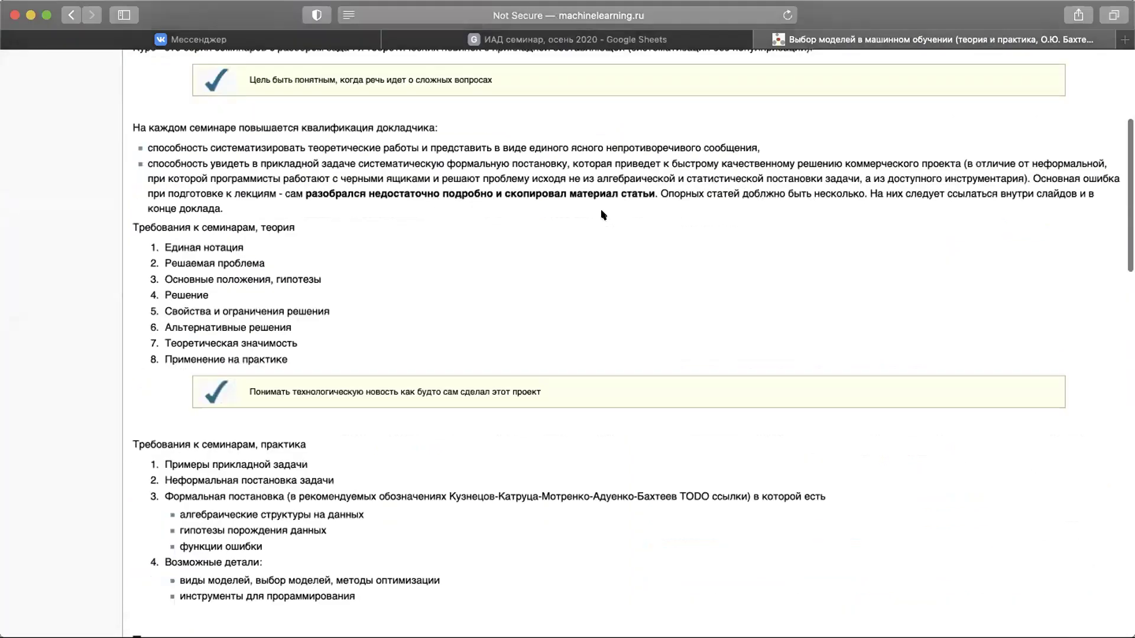
pyautogui.scroll(-2, 603, 215)
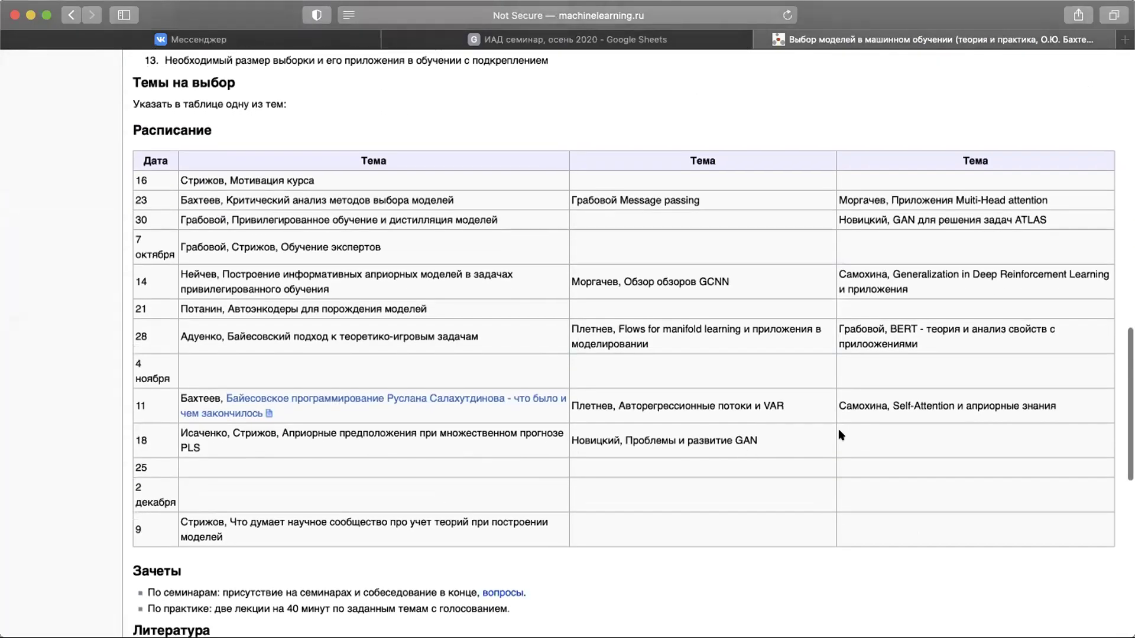
# Step: Compare the spreadsheet's schedule with the course page's Расписание table, checking the rows from 28 to 18
pyautogui.click(638, 36)
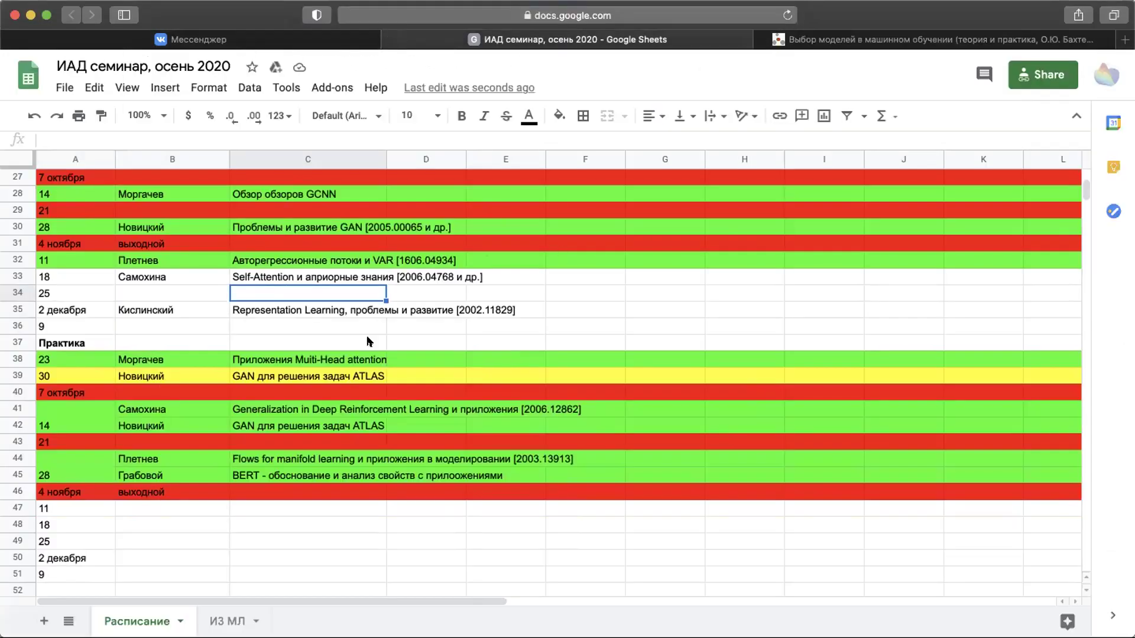
pyautogui.scroll(1, 367, 337)
pyautogui.click(869, 42)
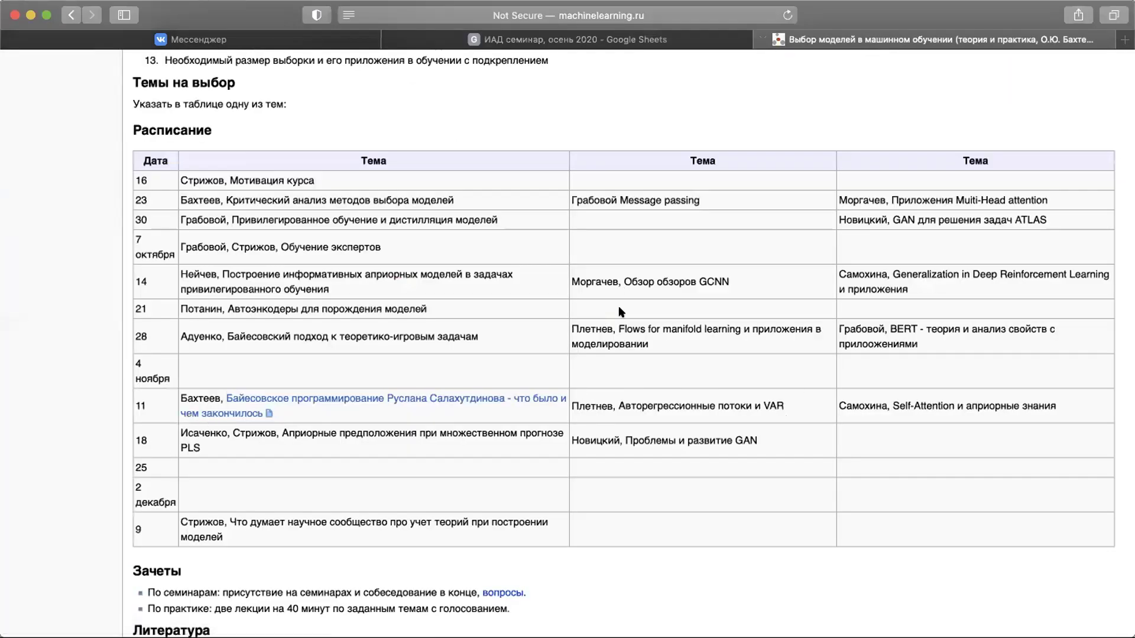
pyautogui.moveTo(978, 342); pyautogui.dragTo(131, 325)
pyautogui.moveTo(134, 396); pyautogui.dragTo(133, 458)
pyautogui.click(314, 440)
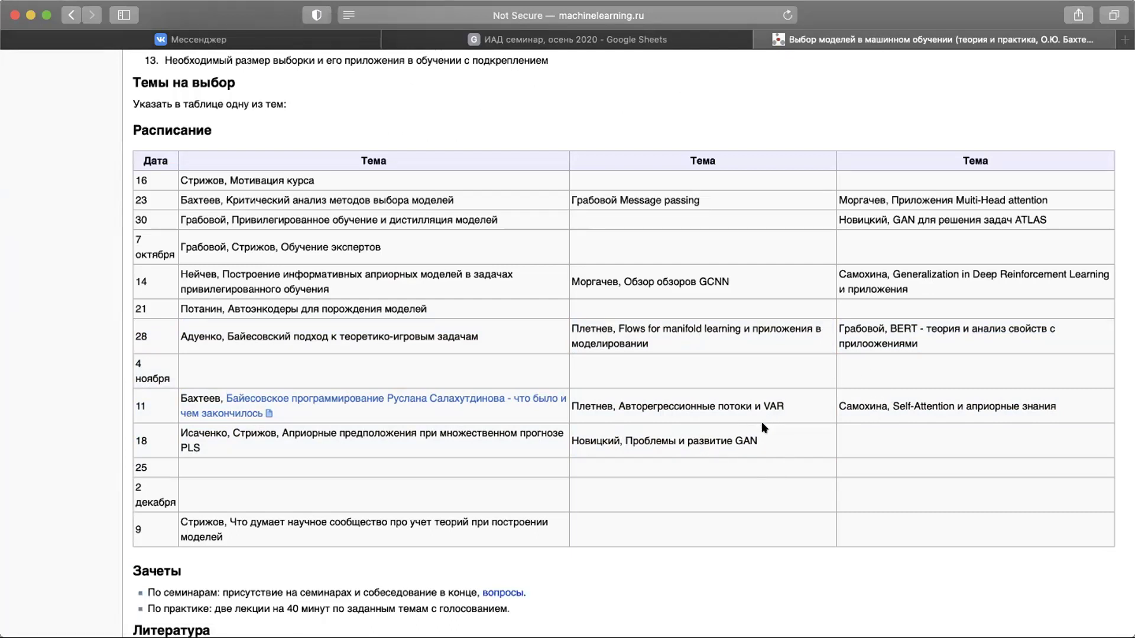
pyautogui.click(703, 41)
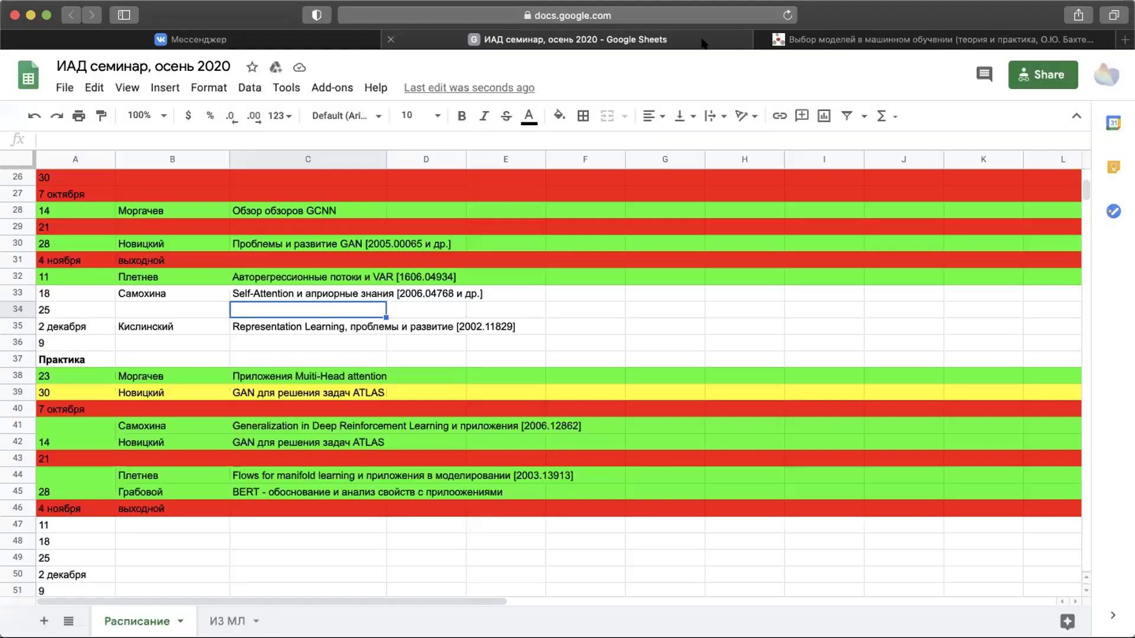
pyautogui.scroll(-5, 704, 177)
# Step: Examine the seminar topics for 18, 21 and the open December slot in the course page's Расписание table
pyautogui.click(916, 40)
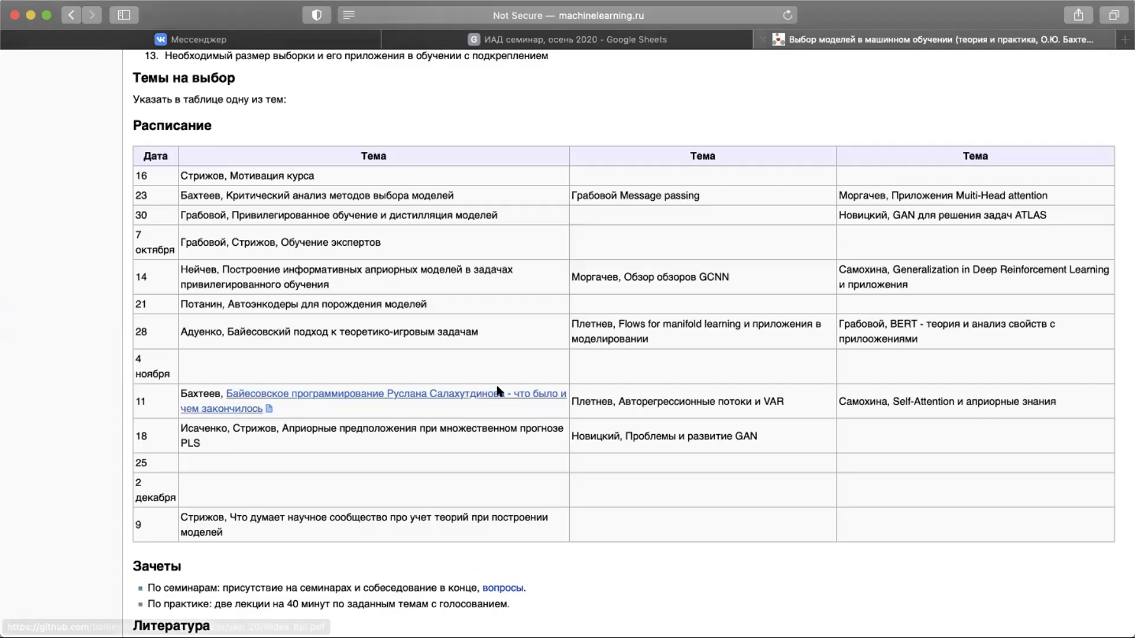
pyautogui.scroll(-1, 355, 461)
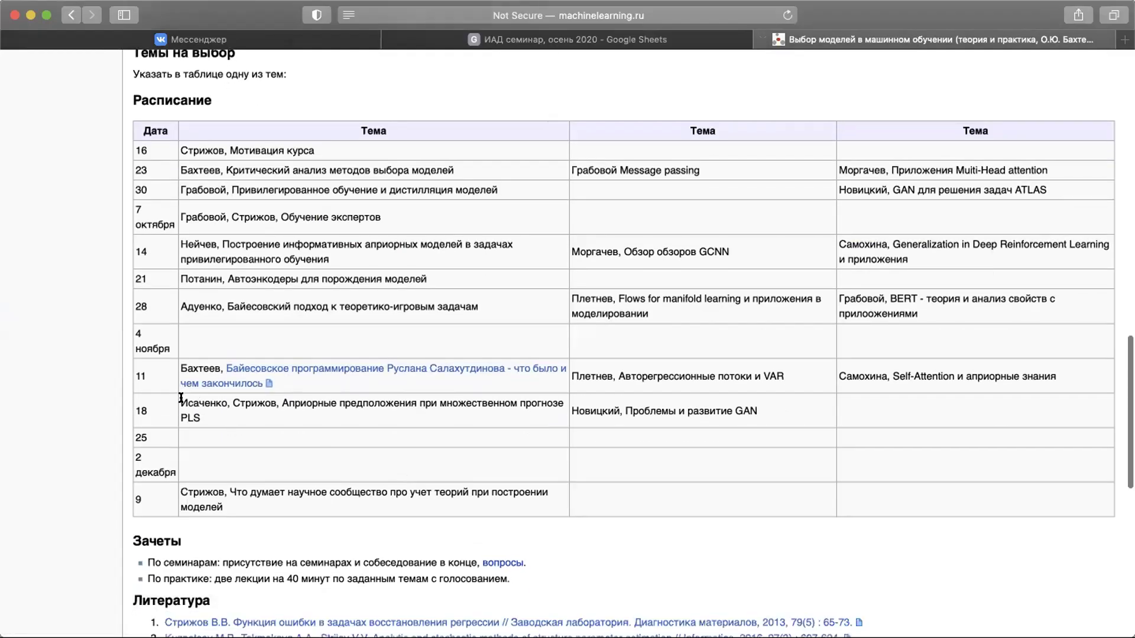
pyautogui.moveTo(180, 397); pyautogui.dragTo(236, 413)
pyautogui.click(236, 428)
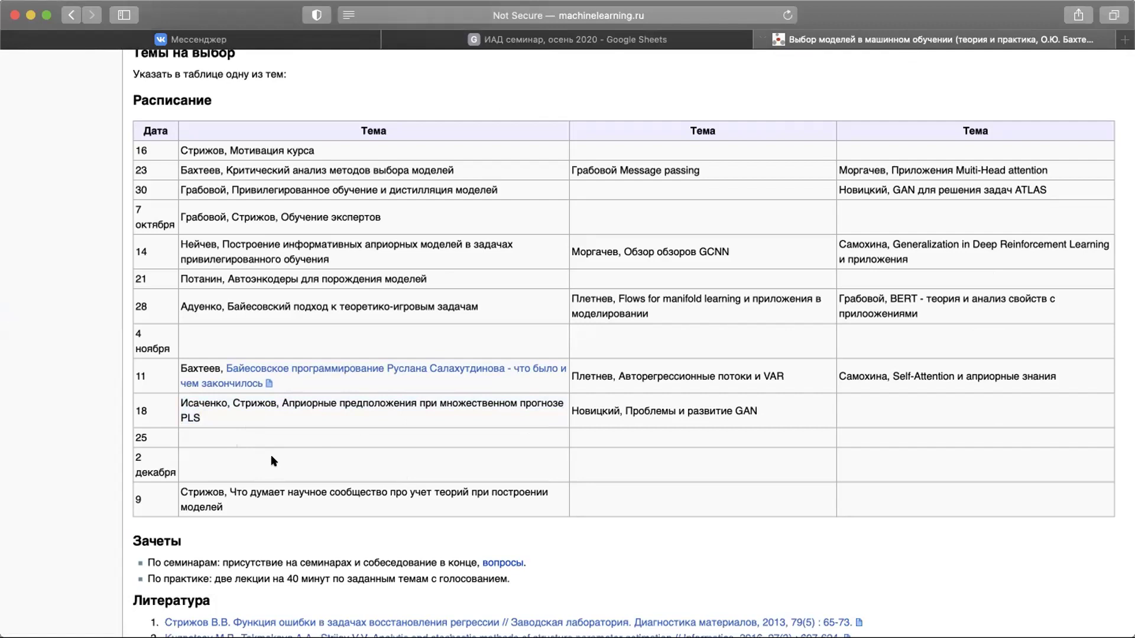
pyautogui.scroll(1, 177, 296)
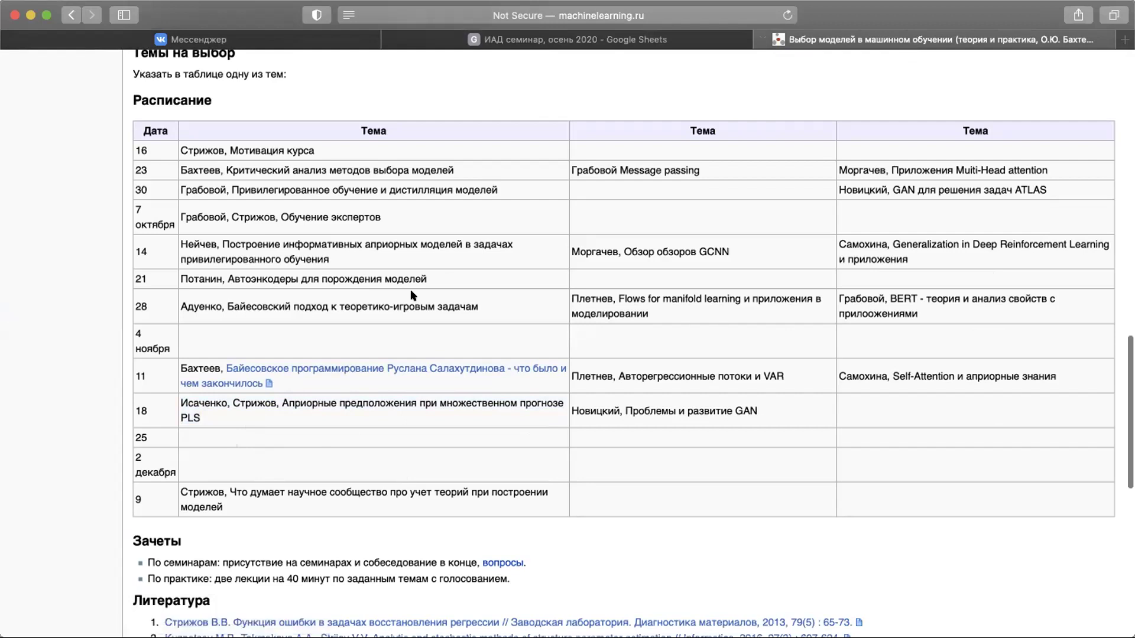
pyautogui.moveTo(173, 290)
pyautogui.mouseDown()
pyautogui.moveTo(431, 287)
pyautogui.moveTo(178, 288)
pyautogui.mouseUp()
pyautogui.click(432, 287)
pyautogui.click(206, 452)
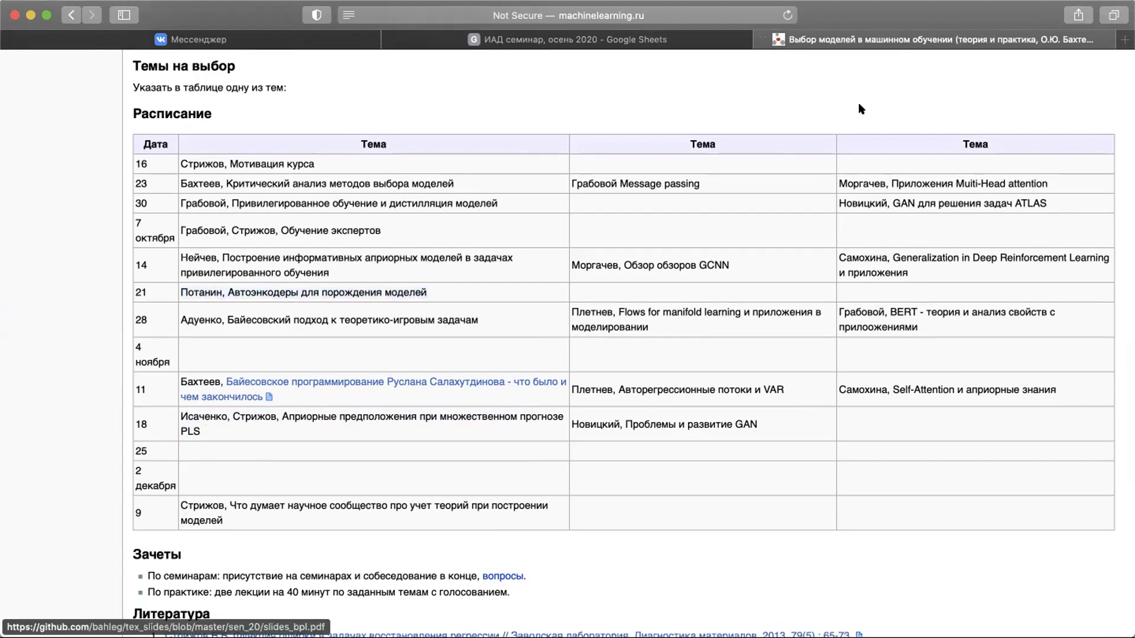
# Step: Return to the schedule spreadsheet and review the uncoloured seminar talks in rows 14 to 22 under Семинары
pyautogui.hotkey('ctrl', 'shift', 'Tab')
pyautogui.scroll(5, 169, 384)
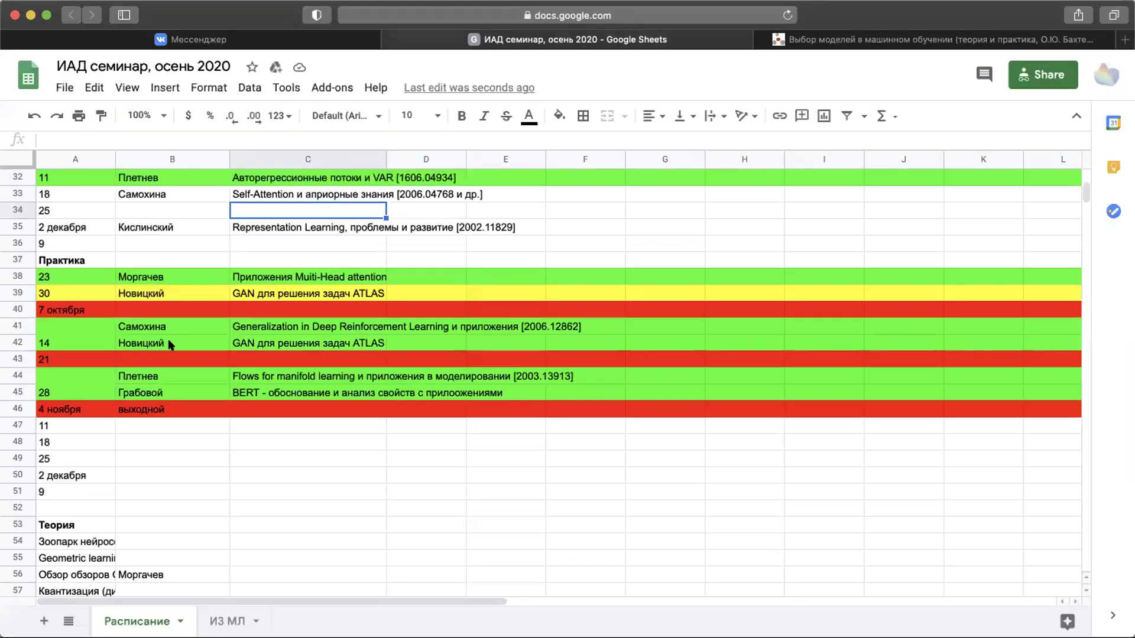
pyautogui.scroll(12, 118, 332)
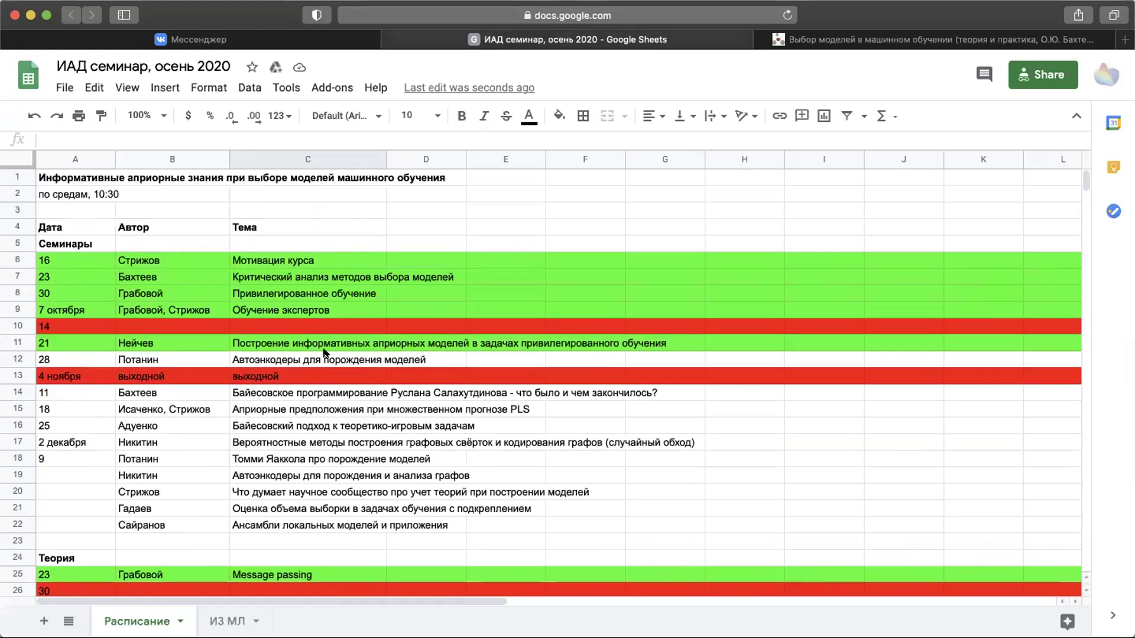
pyautogui.moveTo(43, 392); pyautogui.dragTo(333, 528)
pyautogui.click(334, 528)
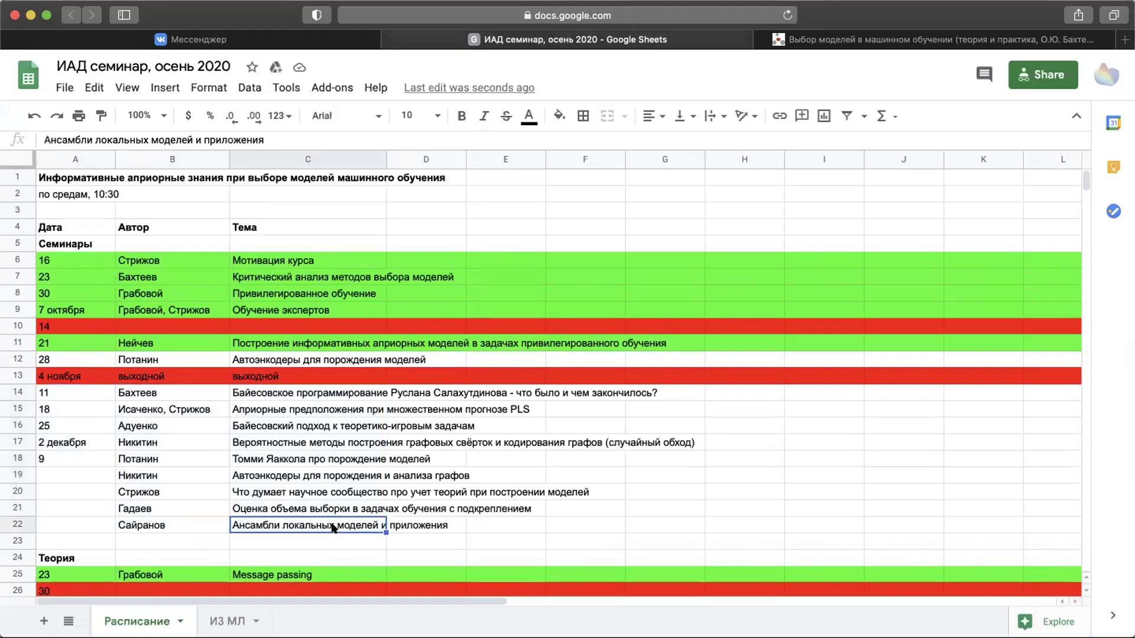
pyautogui.click(343, 510)
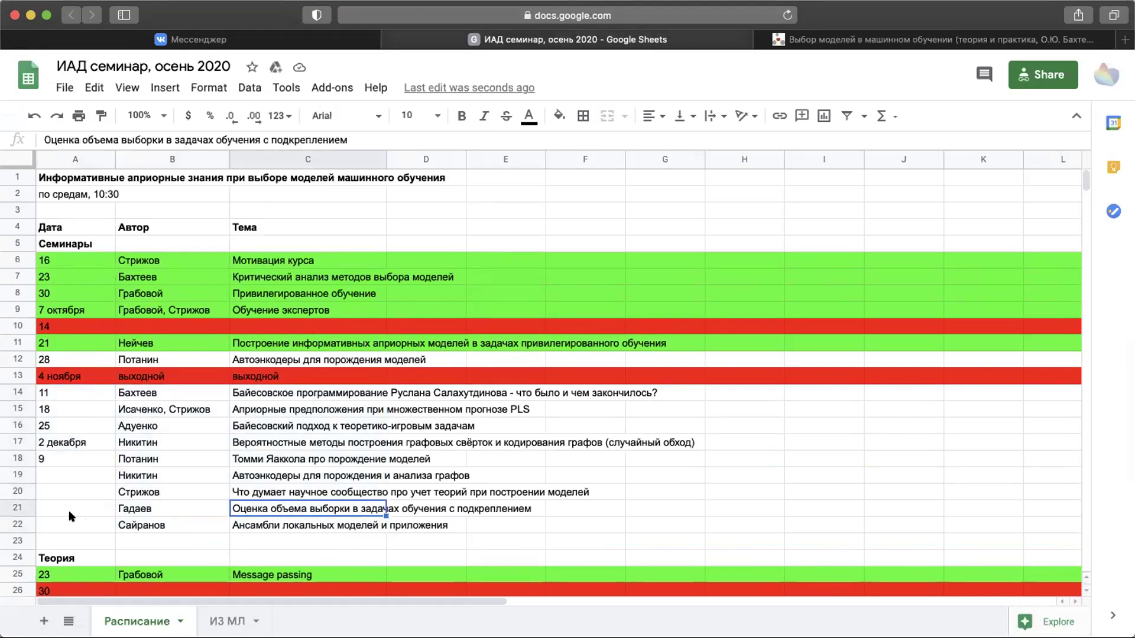
# Step: Examine the undated seminar talk in row 21, "Оценка объема выборки в задачах обучения с подкреплением", among the remaining Семинары rows
pyautogui.press('Left')
pyautogui.press('Left')
pyautogui.press('Right')
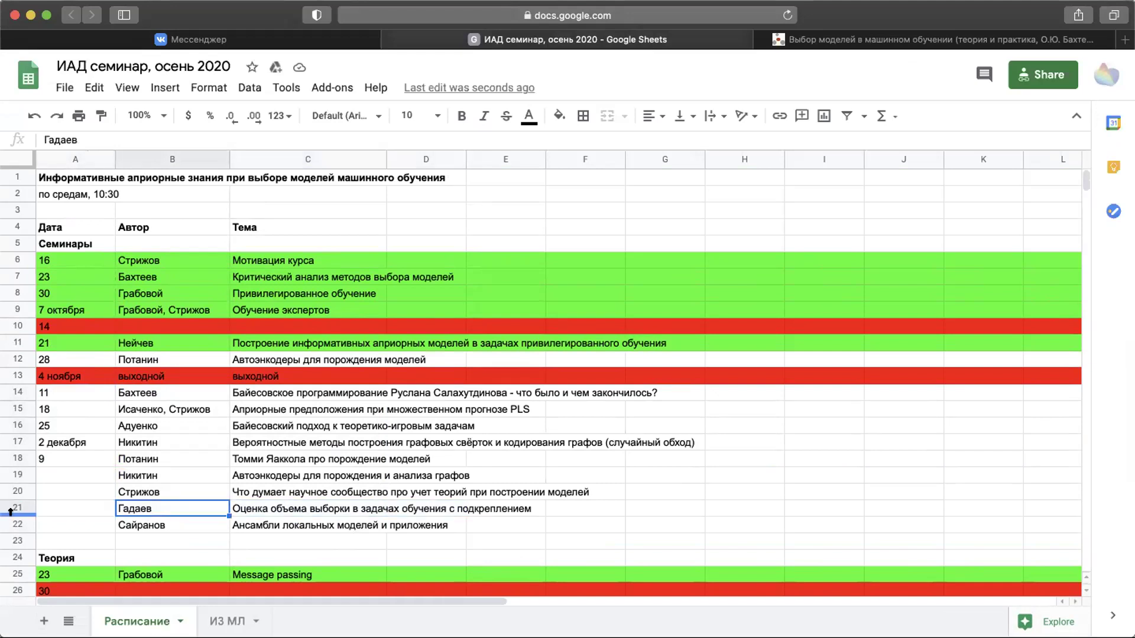
pyautogui.click(11, 511)
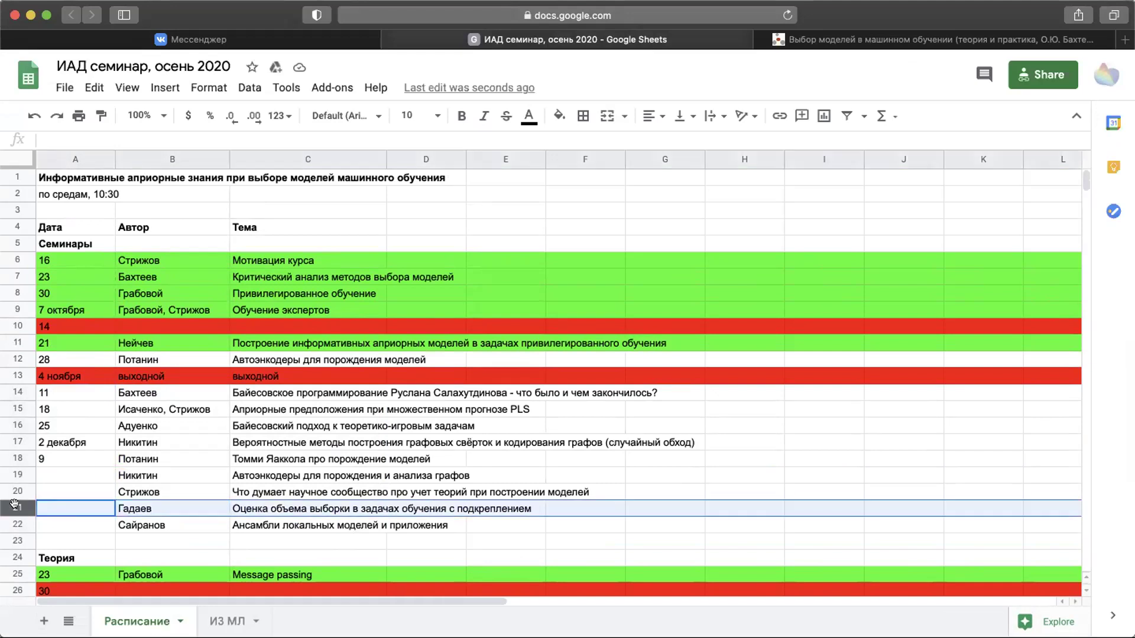
pyautogui.click(209, 503)
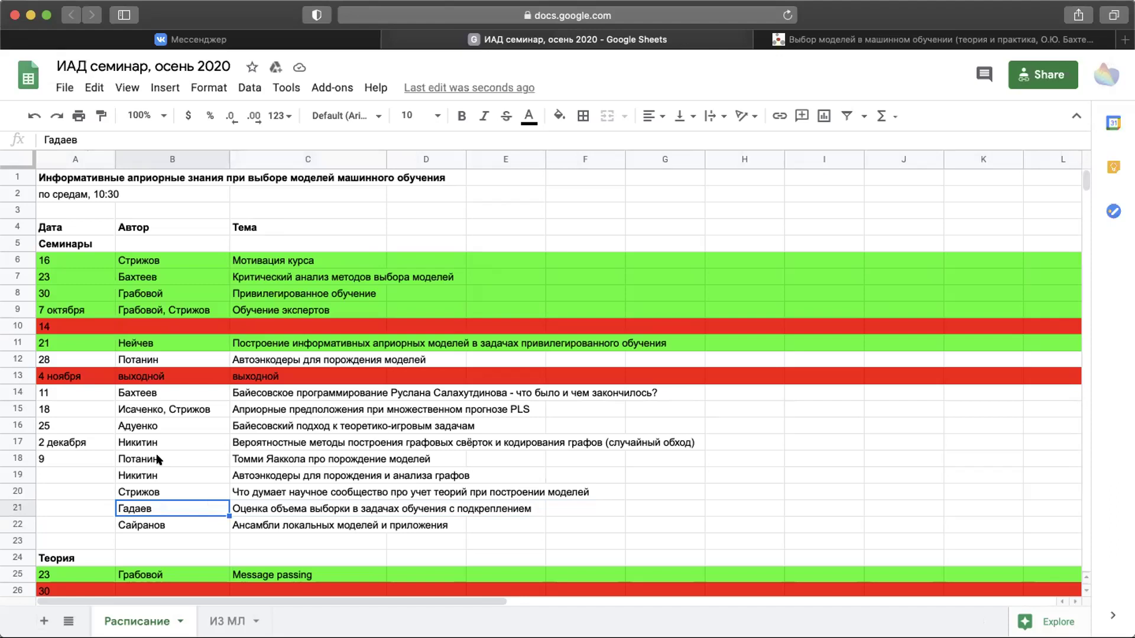
pyautogui.click(11, 505)
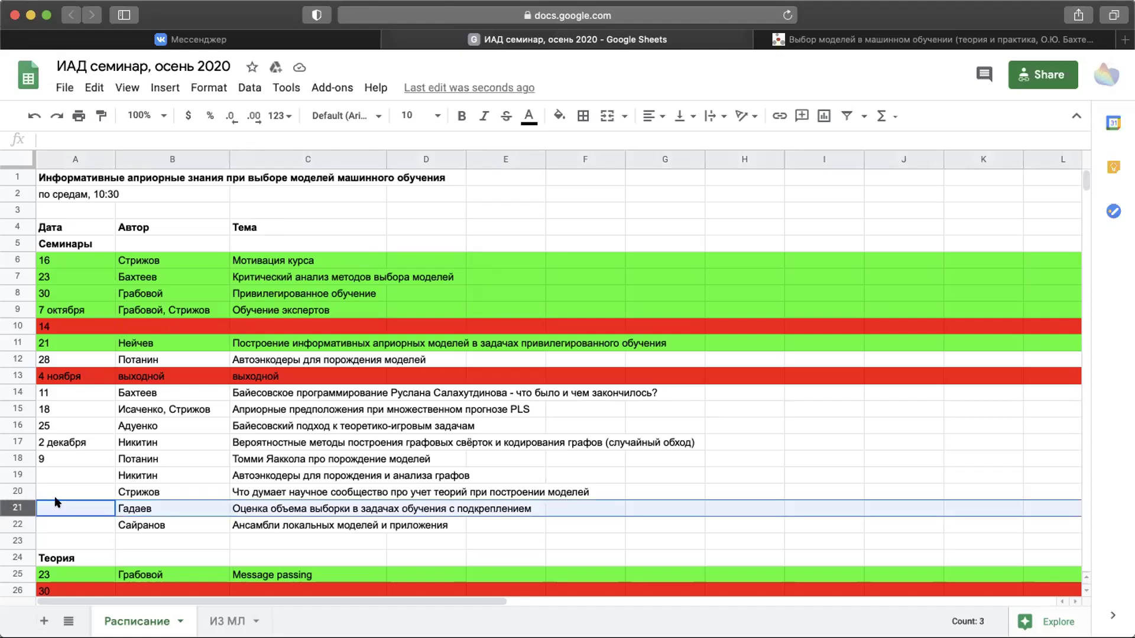
pyautogui.scroll(-1, 57, 502)
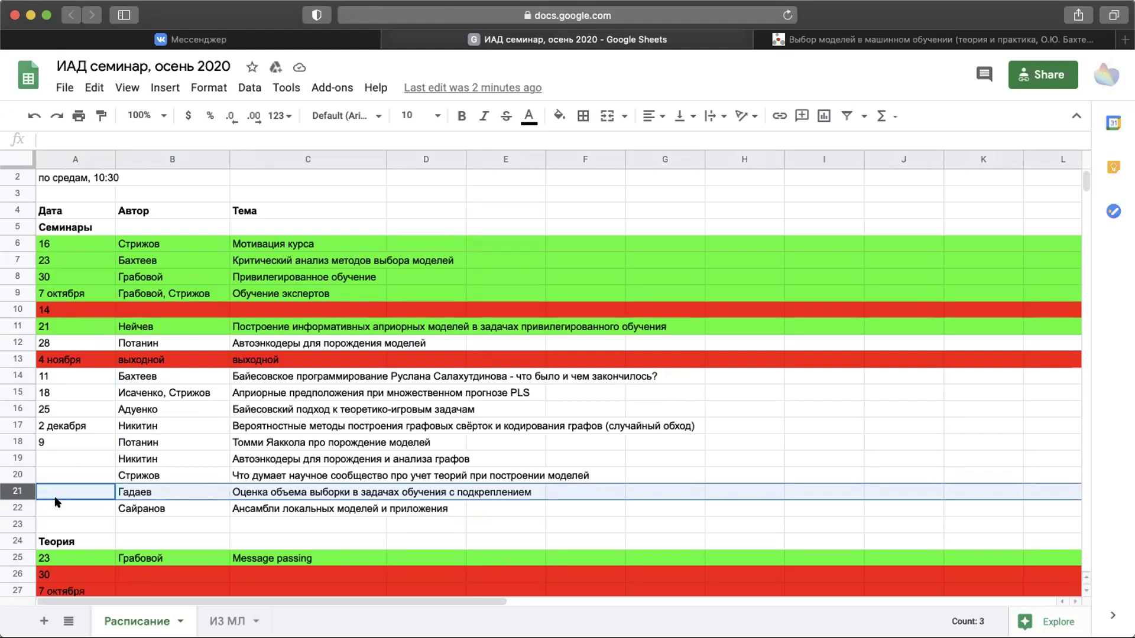
pyautogui.click(225, 620)
pyautogui.click(126, 621)
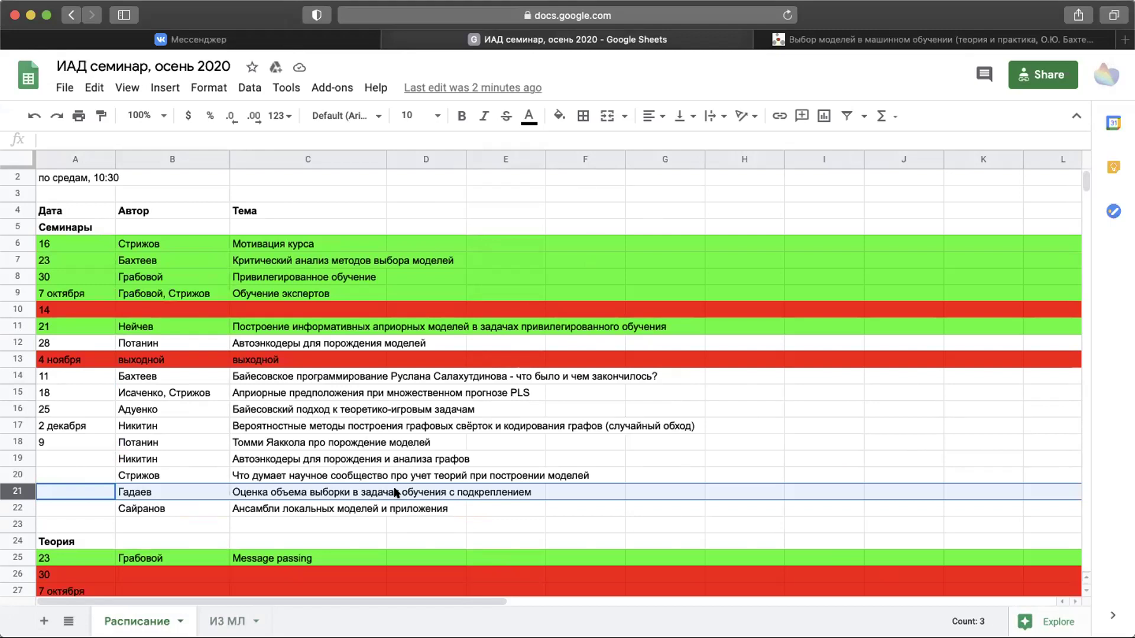
pyautogui.click(319, 491)
pyautogui.scroll(-3, 319, 490)
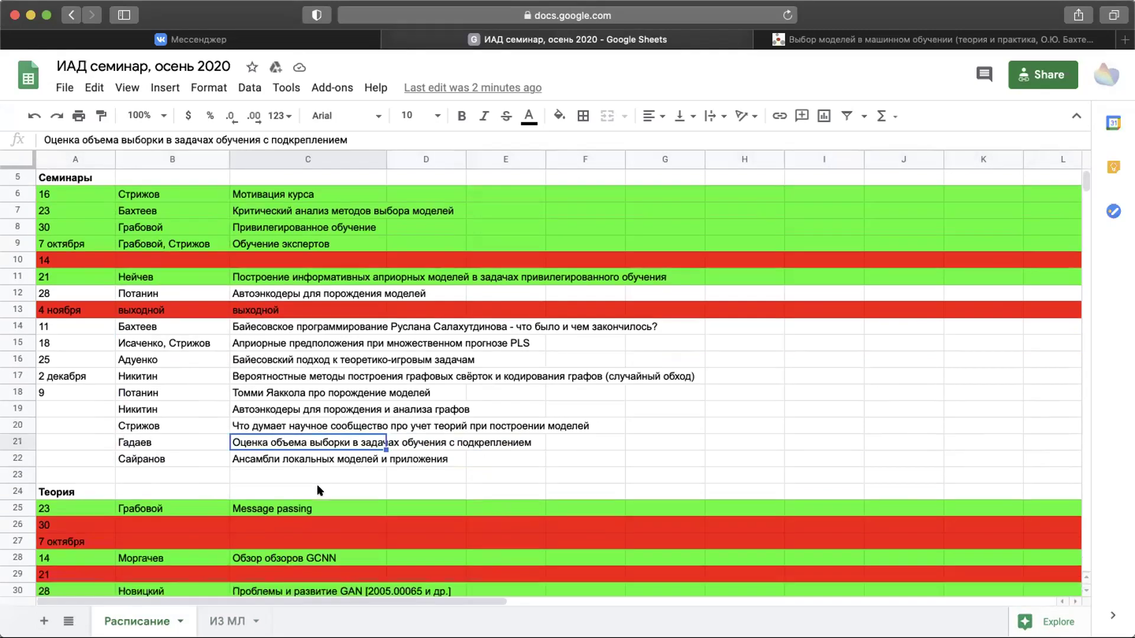
pyautogui.scroll(1, 319, 491)
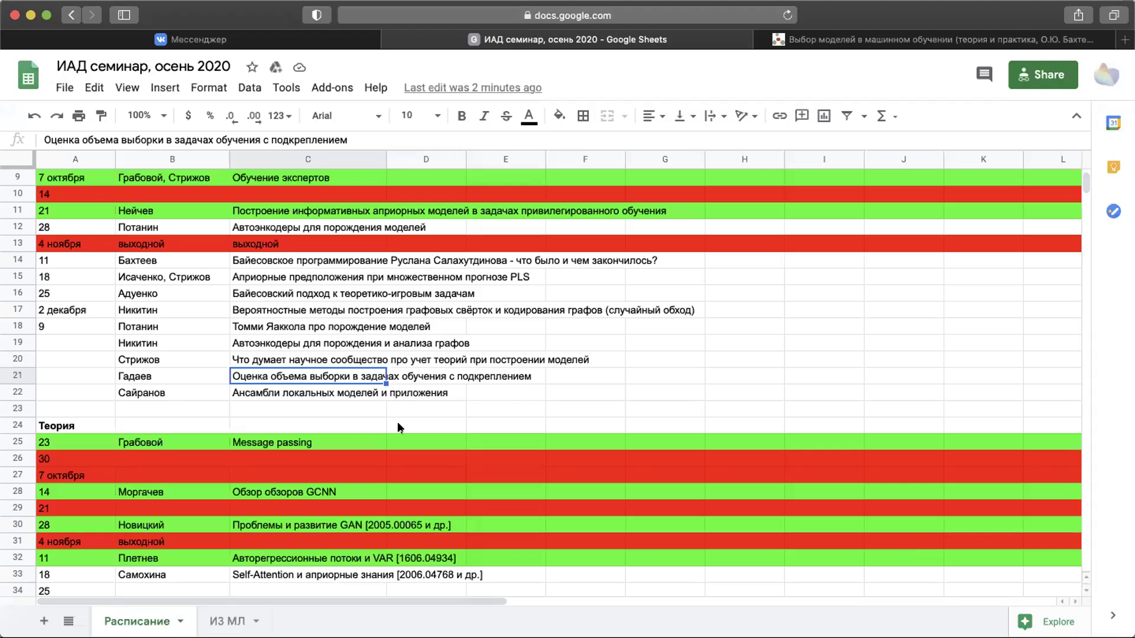
# Step: Check the Теория talk scheduled for 2 декабря in row 35 against the neighbouring Теория and Практика rows
pyautogui.scroll(-5, 397, 421)
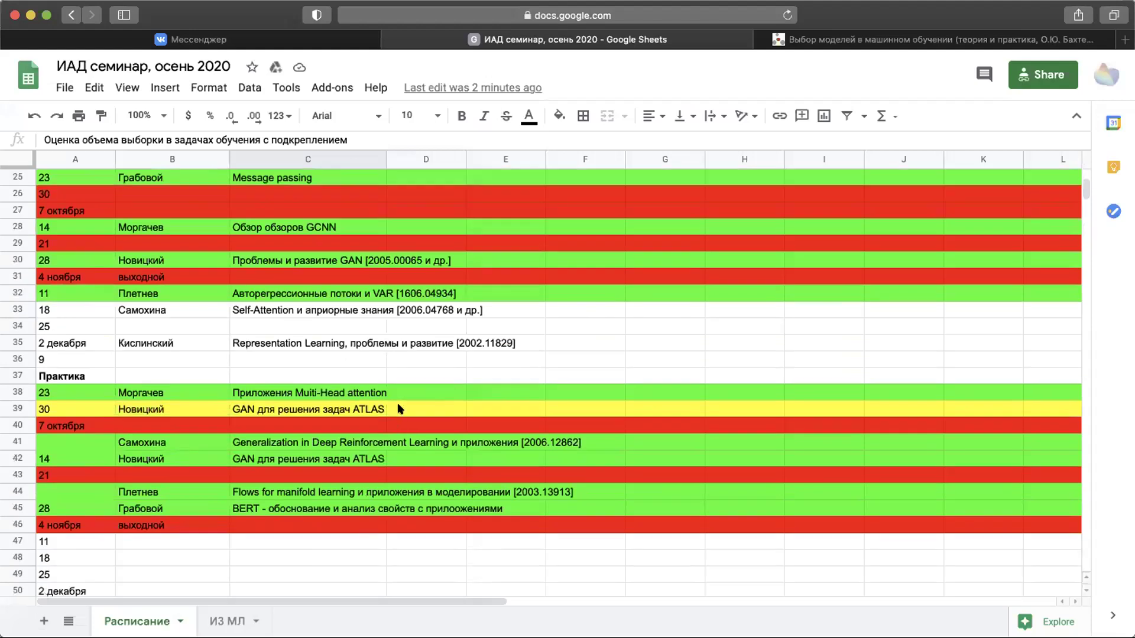
pyautogui.moveTo(65, 343); pyautogui.dragTo(447, 345)
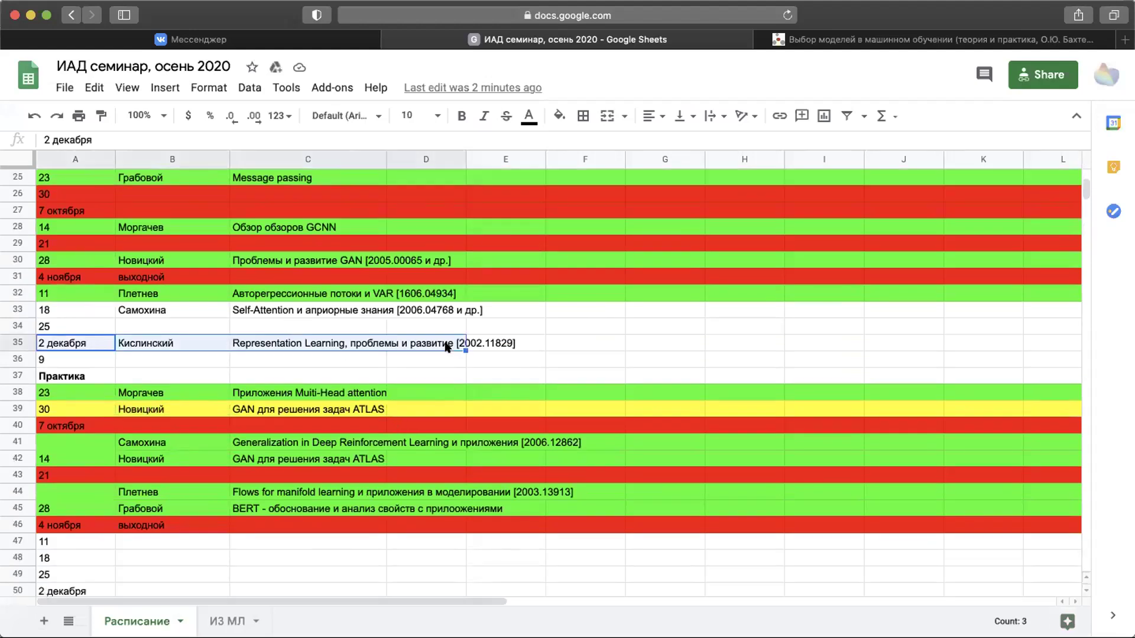
pyautogui.click(302, 364)
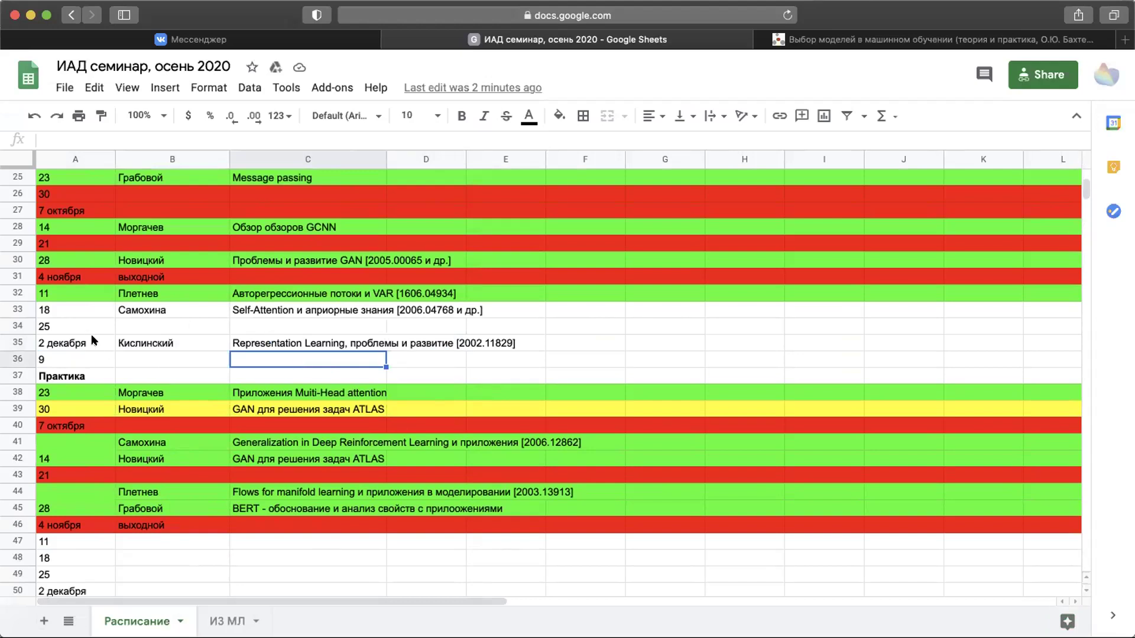
pyautogui.scroll(3, 91, 334)
pyautogui.scroll(-5, 91, 334)
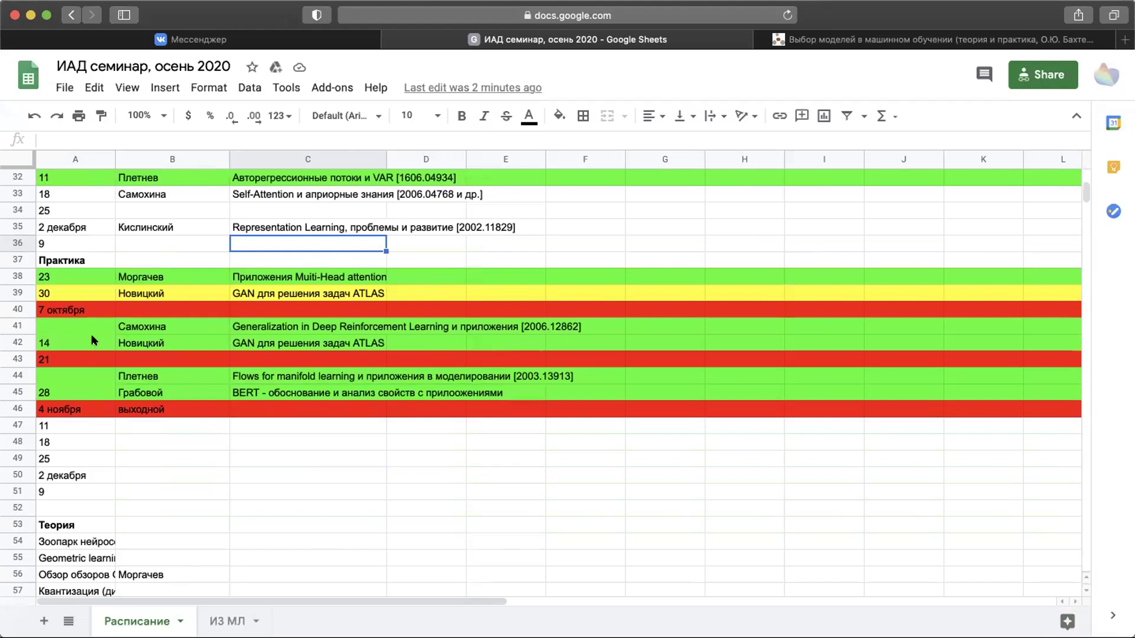
pyautogui.scroll(4, 91, 340)
pyautogui.moveTo(75, 350); pyautogui.dragTo(331, 354)
pyautogui.scroll(3, 256, 361)
pyautogui.scroll(-6, 255, 362)
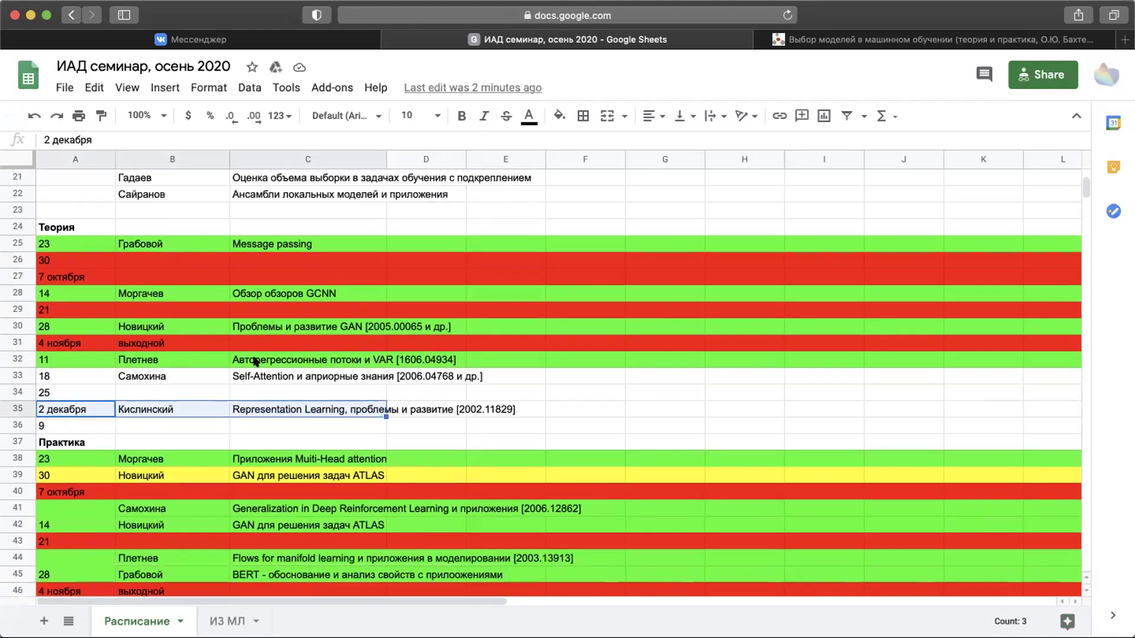
pyautogui.scroll(2, 171, 375)
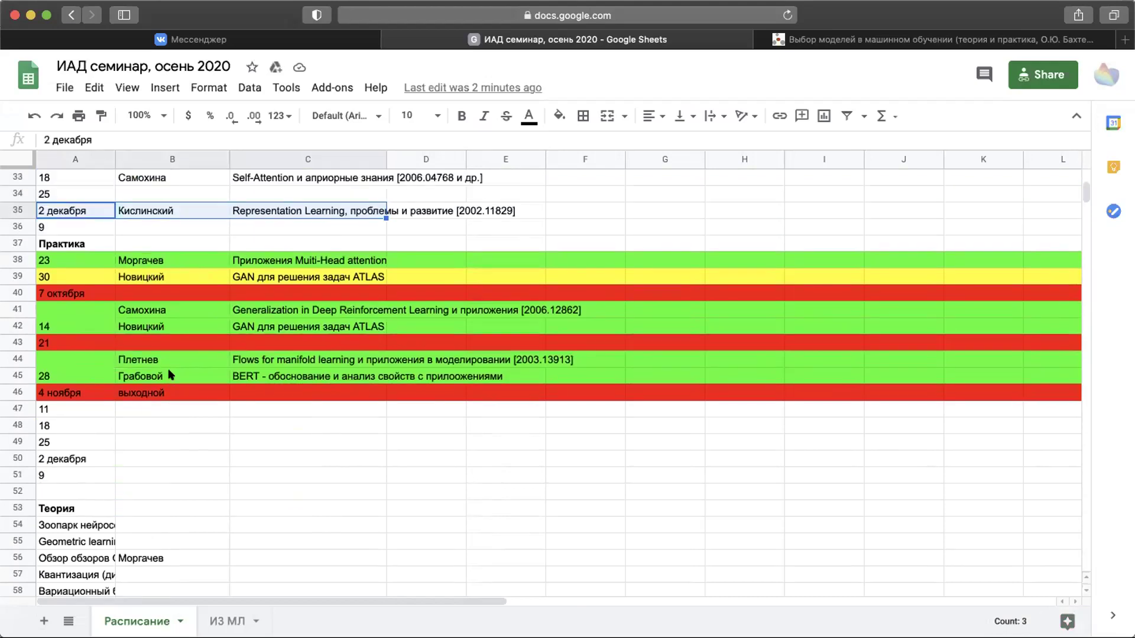
# Step: Fill the whole empty Практика row for 11 (row 47) with yellow
pyautogui.click(75, 413)
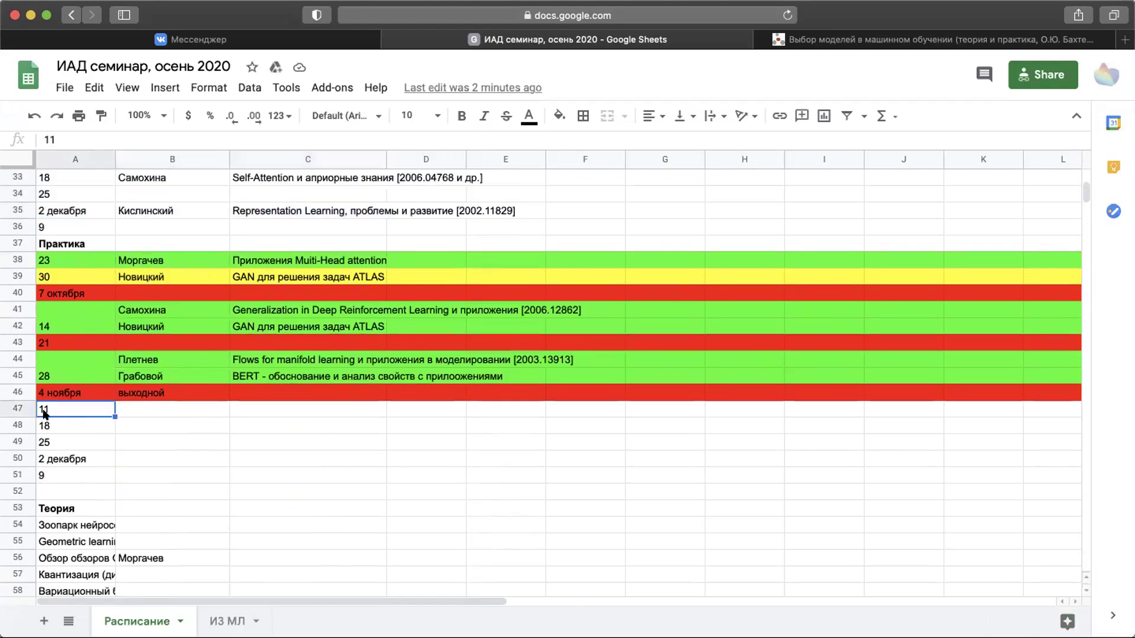
pyautogui.click(18, 411)
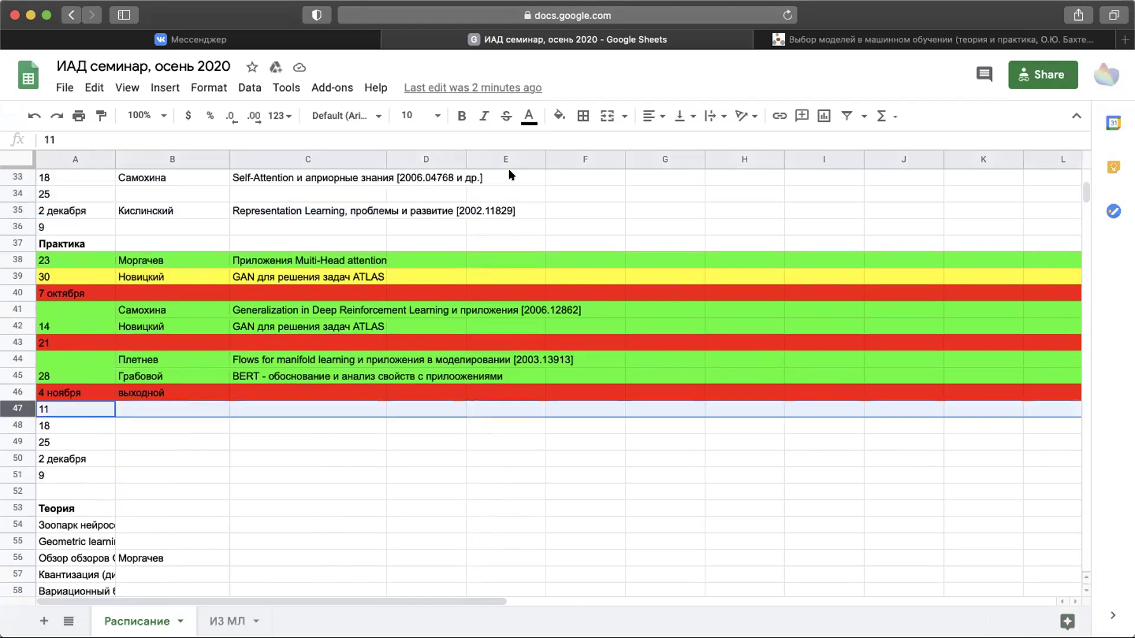
pyautogui.click(556, 116)
pyautogui.click(617, 190)
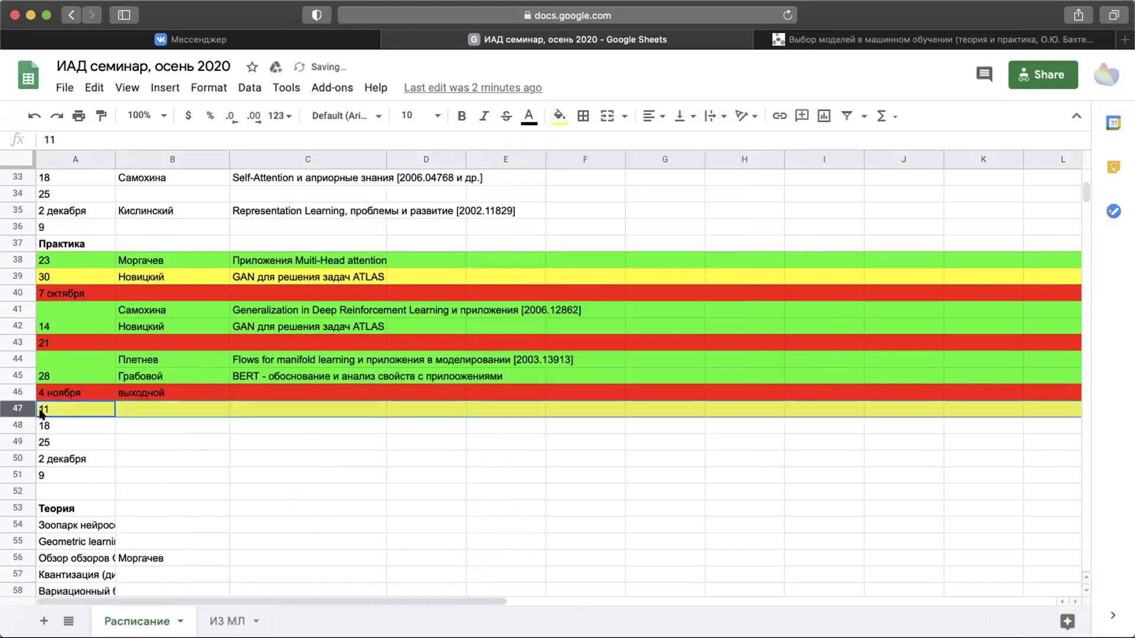
pyautogui.click(119, 425)
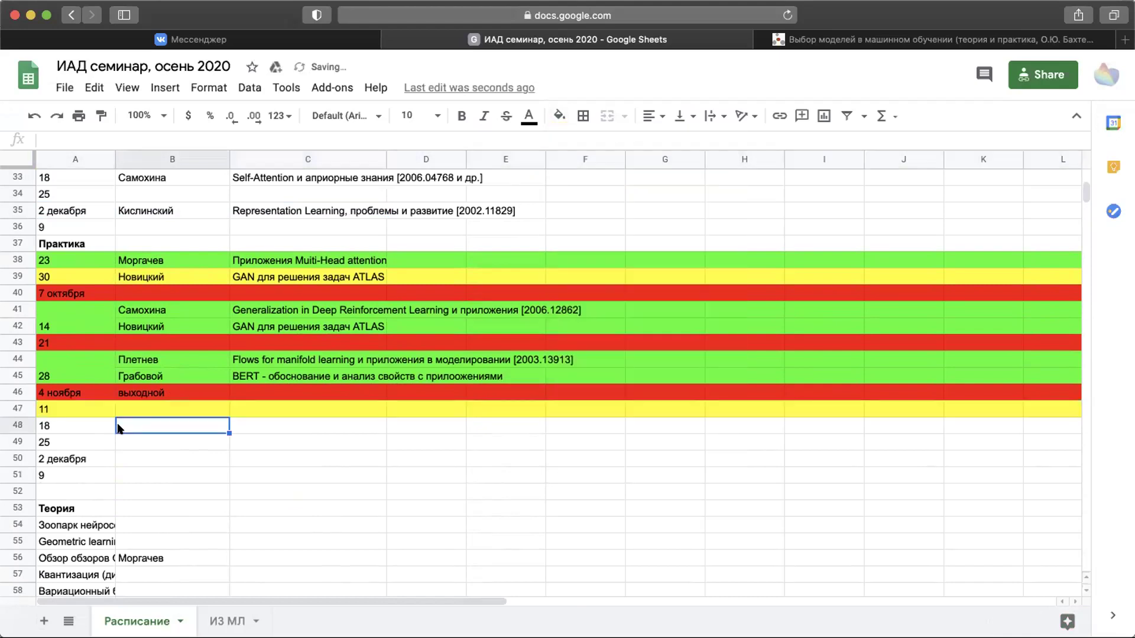
# Step: Review the uncoloured Теория dates in rows 33 to 36 and the open Практика dates in rows 48 to 51
pyautogui.scroll(3, 127, 390)
pyautogui.click(149, 326)
pyautogui.moveTo(75, 327); pyautogui.dragTo(323, 333)
pyautogui.click(324, 328)
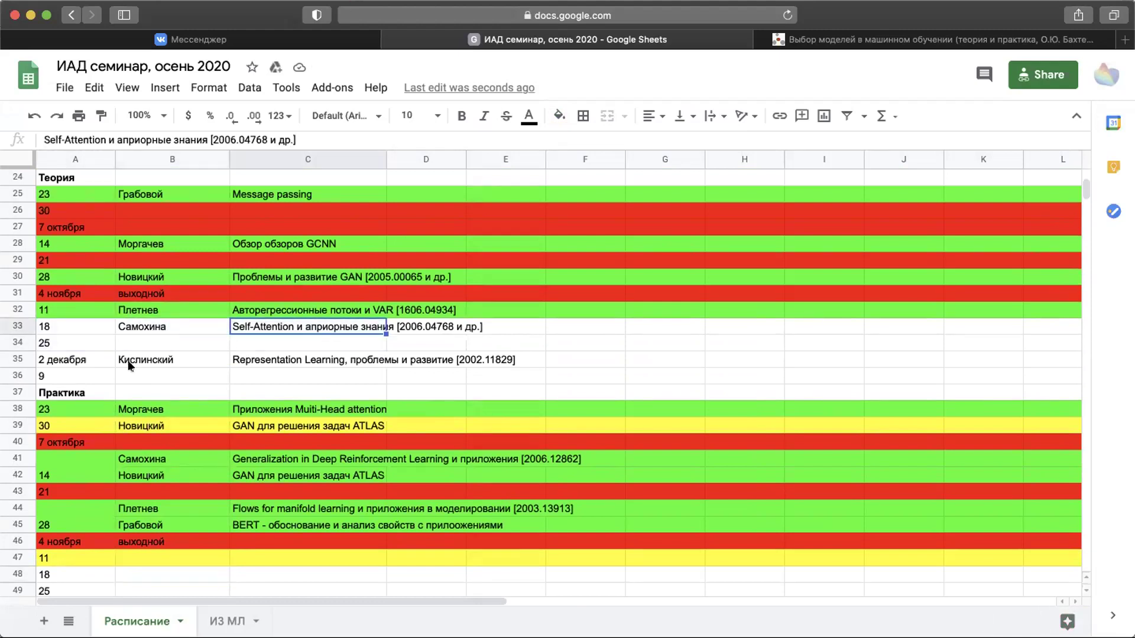
pyautogui.scroll(-3, 128, 365)
pyautogui.scroll(2, 129, 366)
pyautogui.scroll(-1, 129, 366)
pyautogui.click(159, 323)
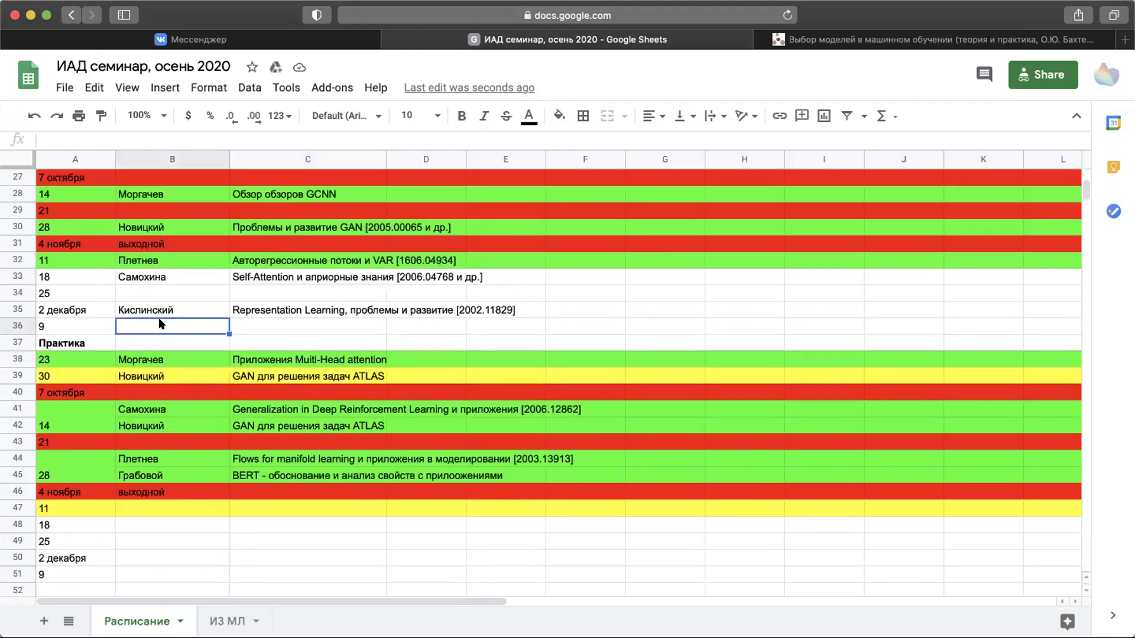
pyautogui.click(33, 308)
pyautogui.scroll(-2, 186, 333)
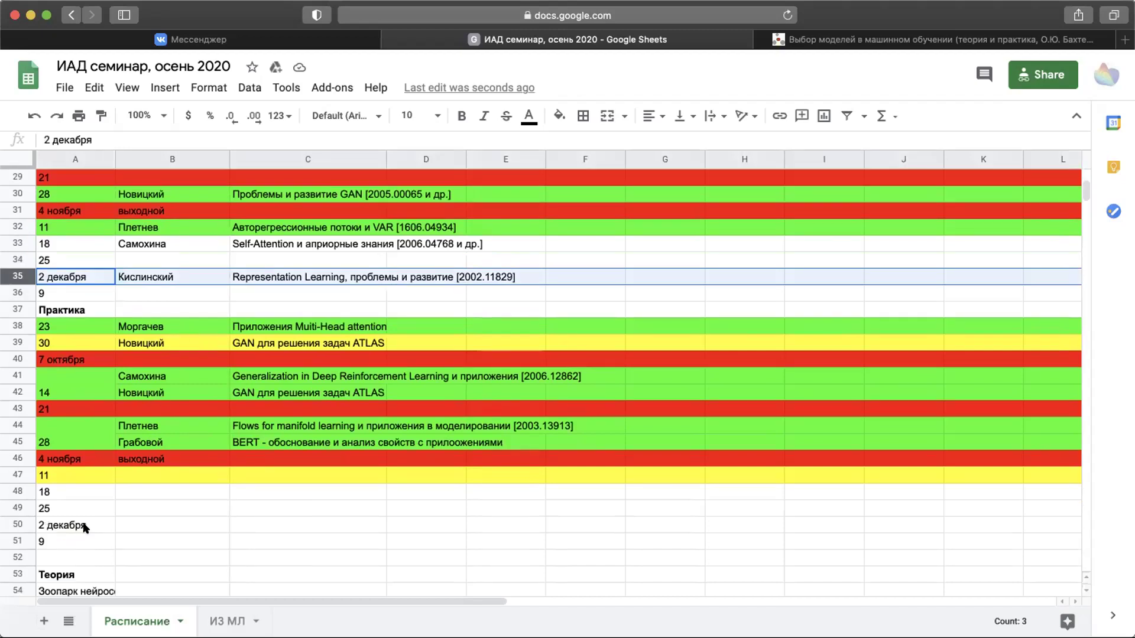
pyautogui.click(24, 479)
pyautogui.click(156, 498)
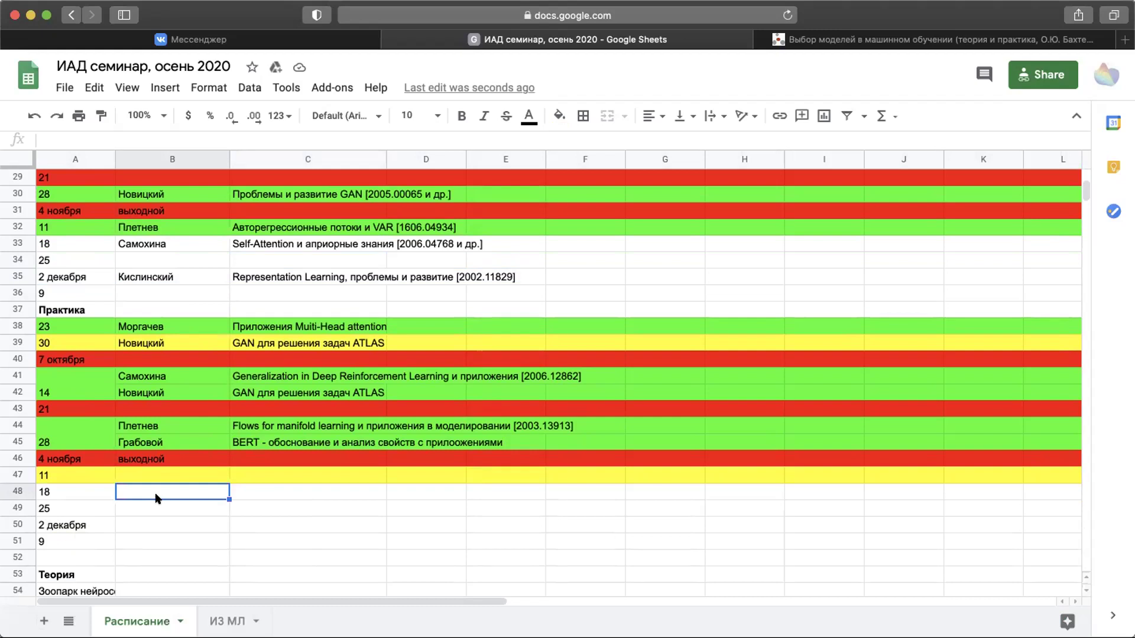
pyautogui.scroll(3, 157, 498)
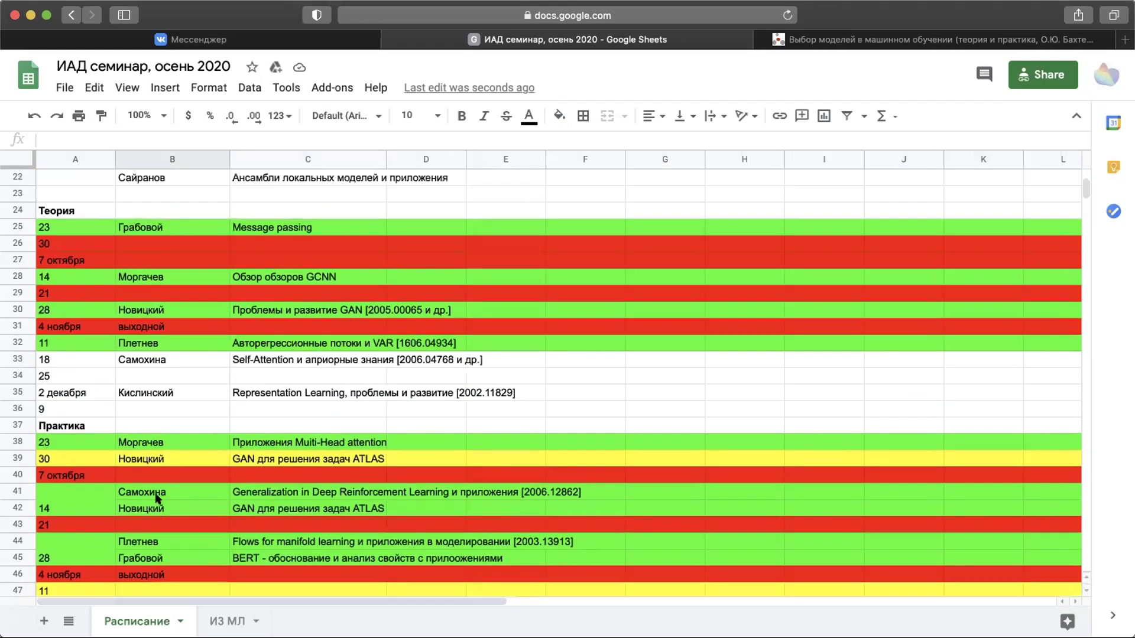